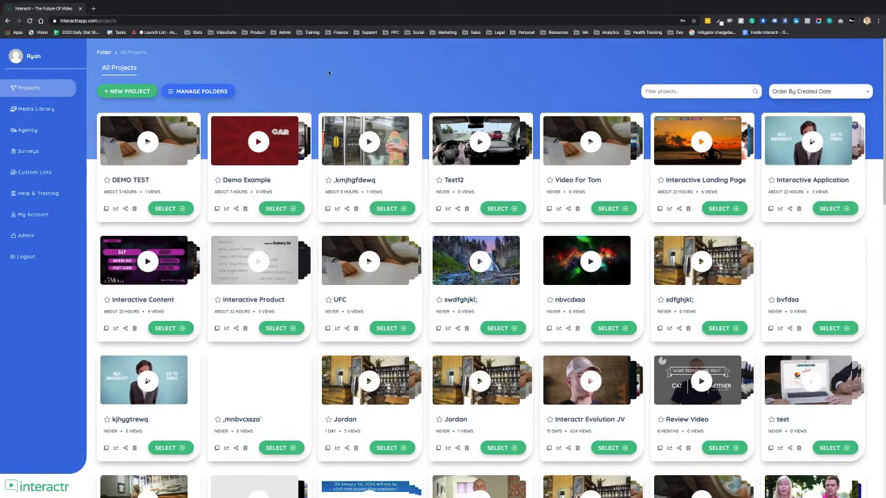
# Create a new blank project named BLANK without assigning it to a folder.
pyautogui.click(136, 95)
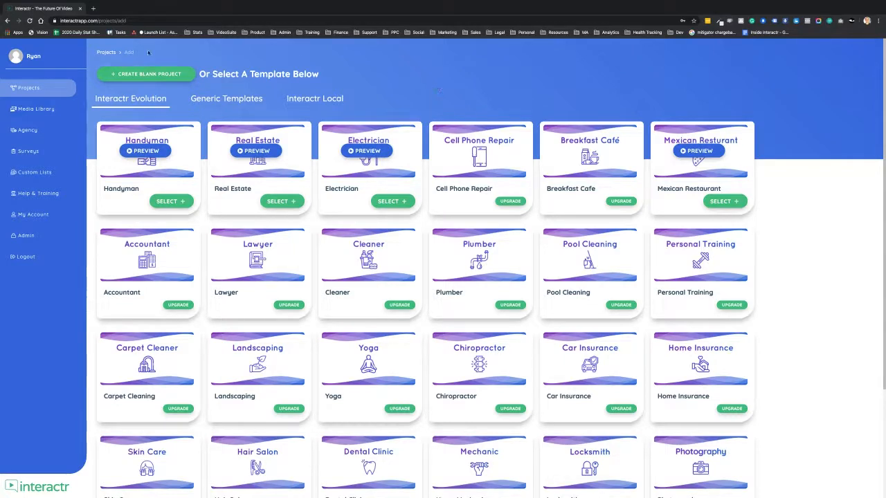
pyautogui.click(147, 76)
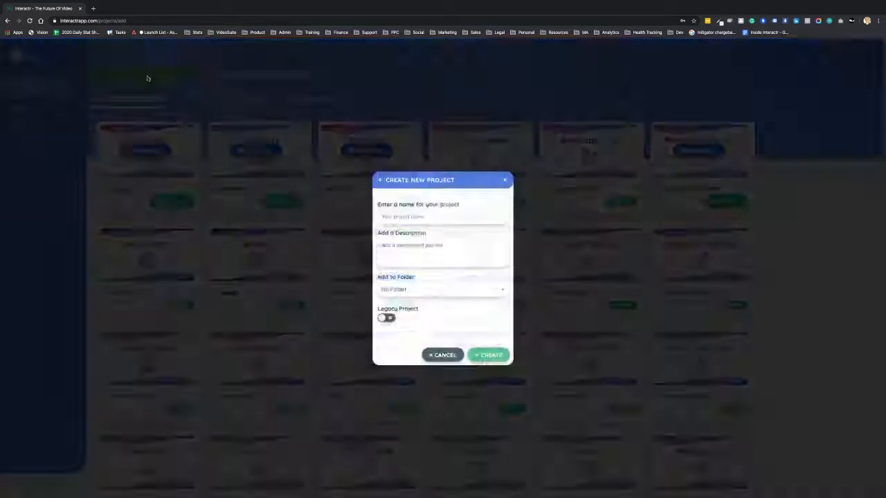
pyautogui.click(413, 219)
pyautogui.write('BLANK')
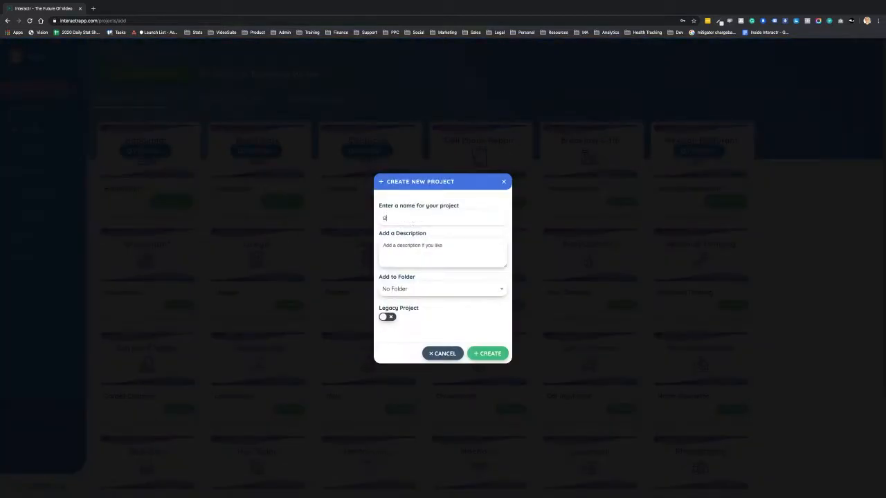
pyautogui.click(489, 356)
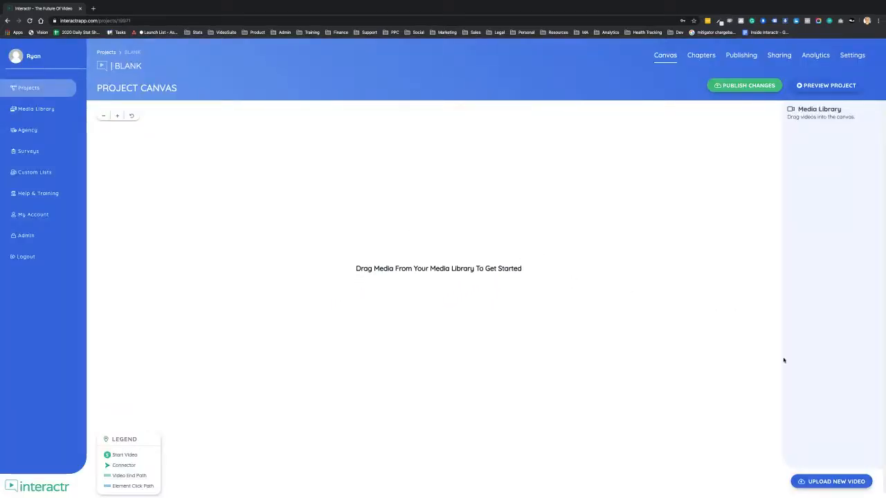
# View the available sources for uploading a video to the BLANK project, and return to the project list.
pyautogui.click(846, 485)
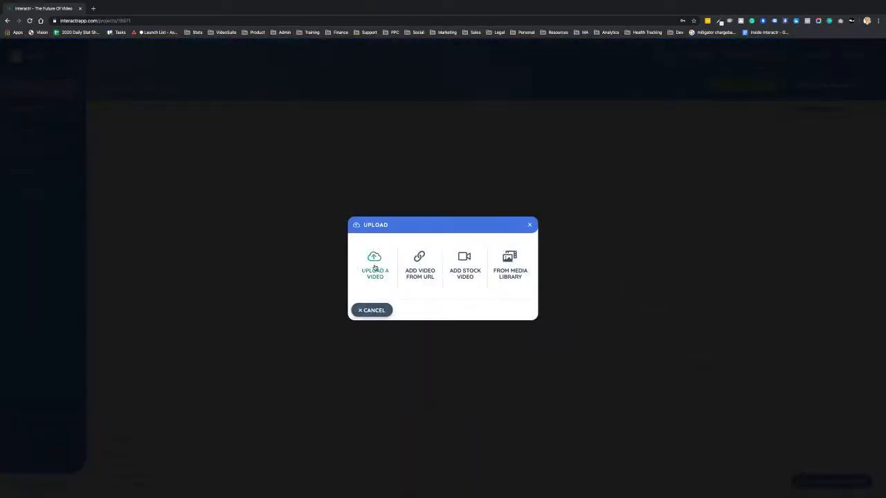
pyautogui.click(374, 311)
pyautogui.click(106, 54)
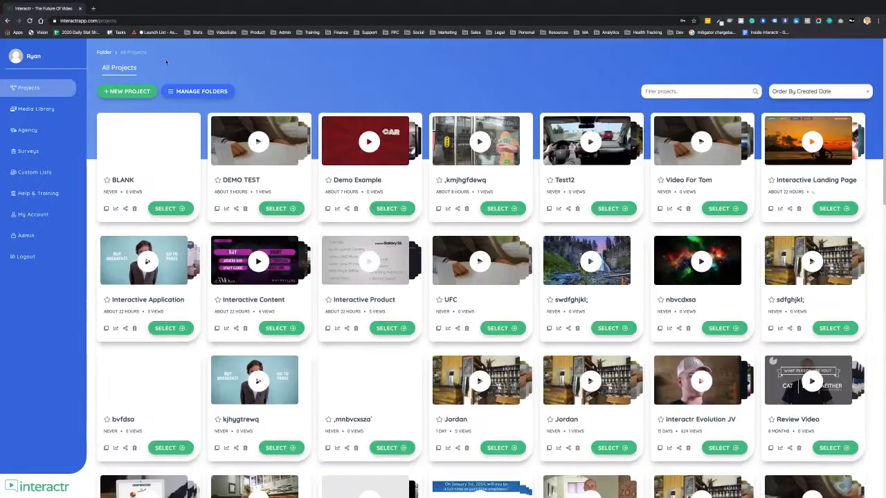
# Open the DEMO TEST project and place the INTRO, LATTE, ESPRESSO, CAPPUCCINO and AMERICANO videos on its canvas.
pyautogui.click(280, 209)
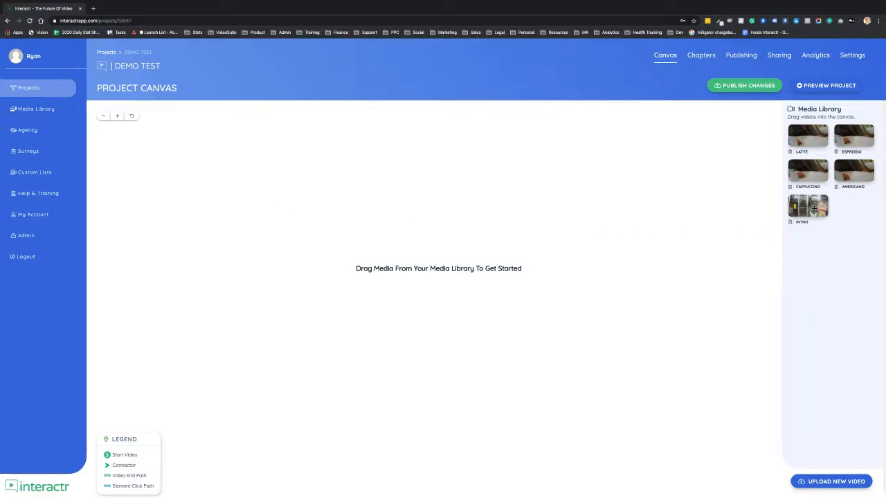
pyautogui.moveTo(815, 207); pyautogui.dragTo(222, 240)
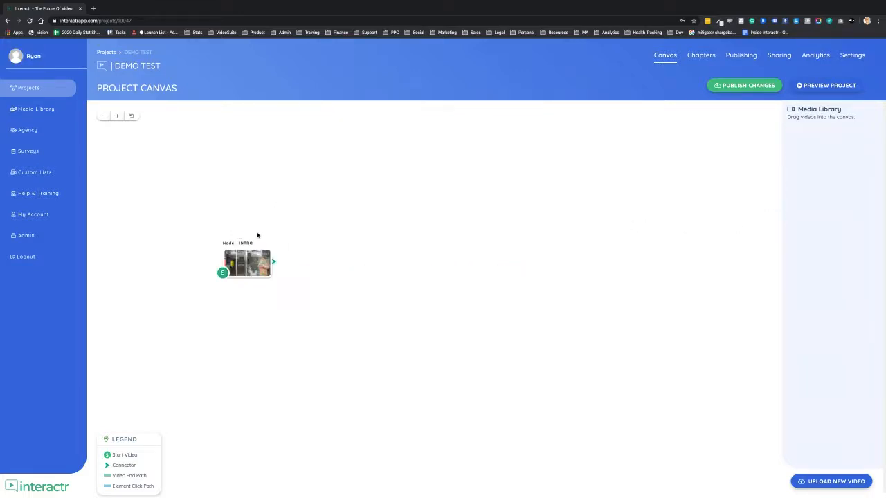
pyautogui.moveTo(808, 135); pyautogui.dragTo(423, 145)
pyautogui.moveTo(858, 141); pyautogui.dragTo(412, 220)
pyautogui.moveTo(808, 172); pyautogui.dragTo(403, 302)
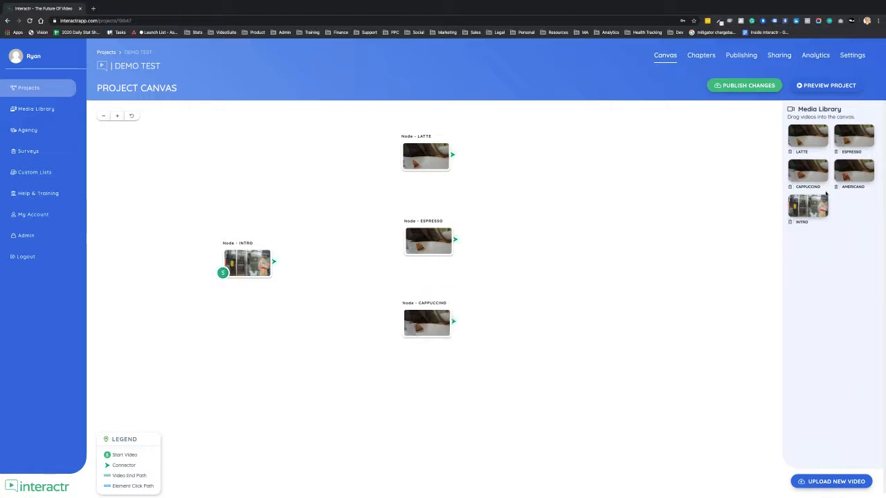
pyautogui.moveTo(853, 170); pyautogui.dragTo(412, 397)
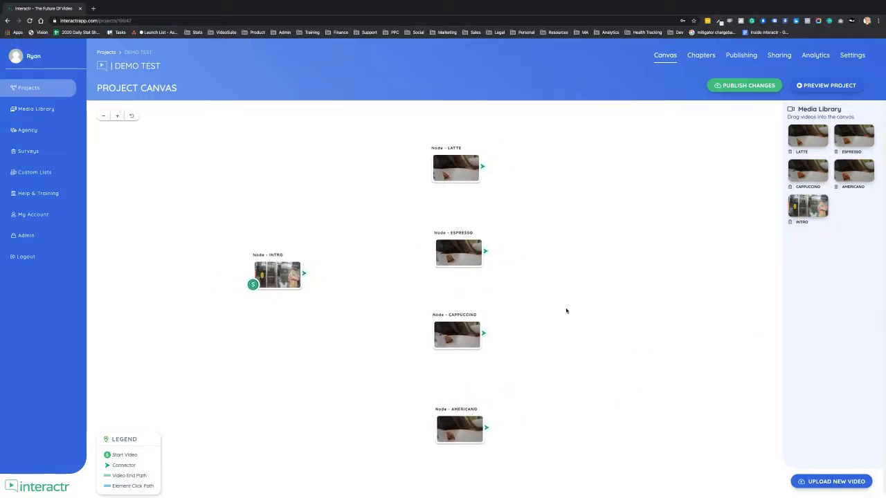
# Align the CAPPUCCINO and AMERICANO nodes in one column beneath the LATTE node on the canvas.
pyautogui.click(456, 331)
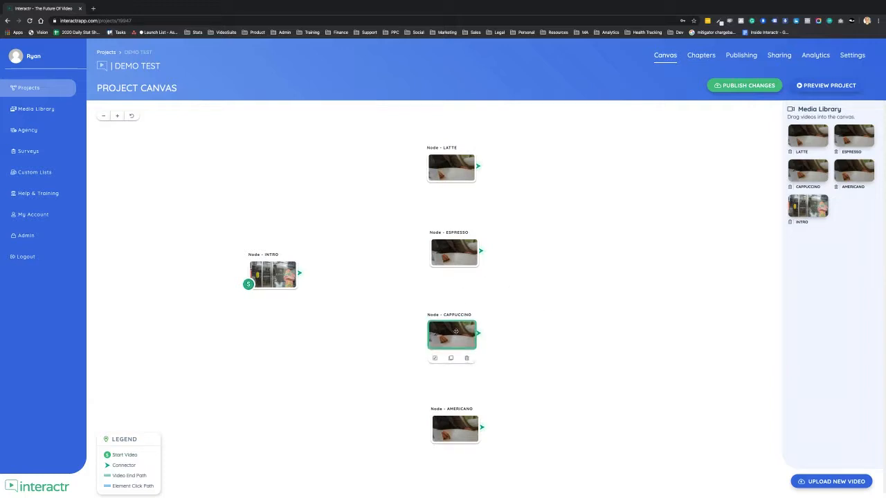
pyautogui.click(454, 432)
pyautogui.click(594, 326)
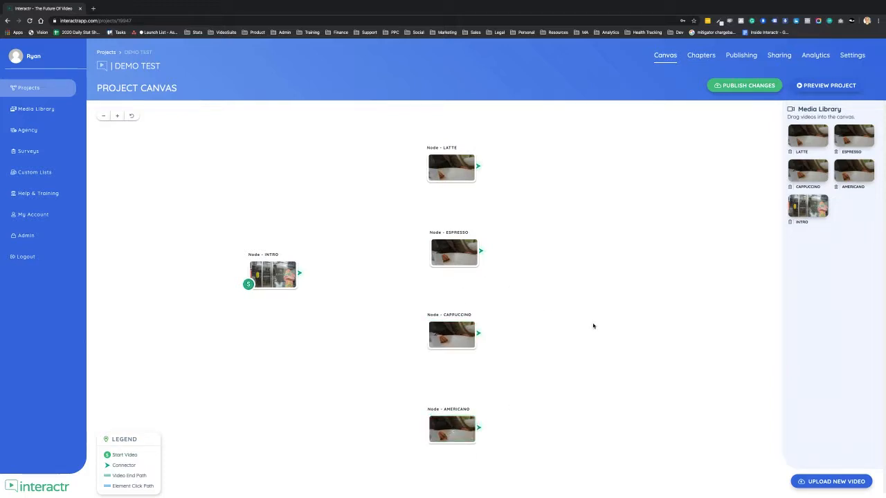
# Open the INTRO node and give it an interaction layer using the Coffee Shop template.
pyautogui.moveTo(300, 274)
pyautogui.mouseDown()
pyautogui.moveTo(394, 232)
pyautogui.moveTo(421, 182)
pyautogui.moveTo(366, 248)
pyautogui.moveTo(307, 275)
pyautogui.mouseUp()
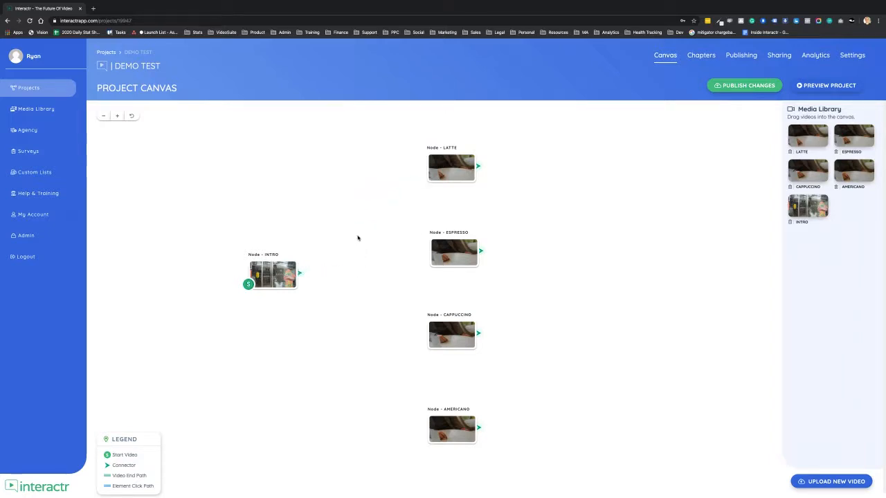
pyautogui.click(277, 276)
pyautogui.doubleClick(277, 277)
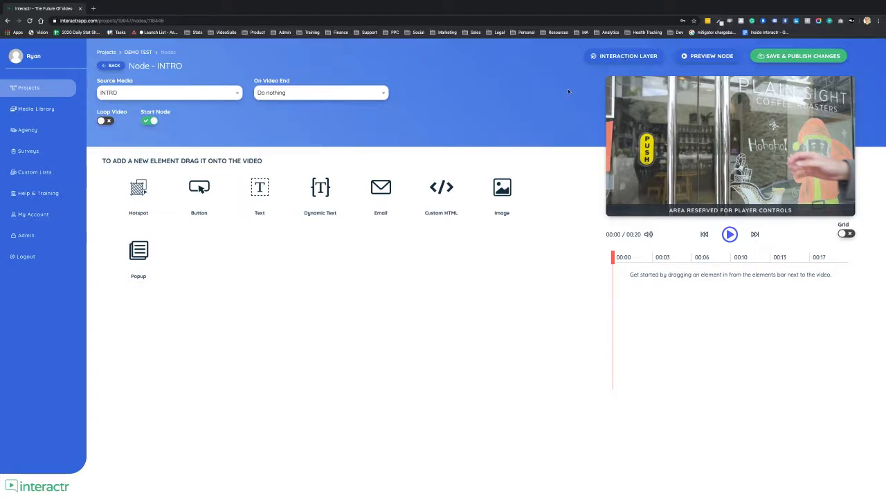
pyautogui.click(636, 57)
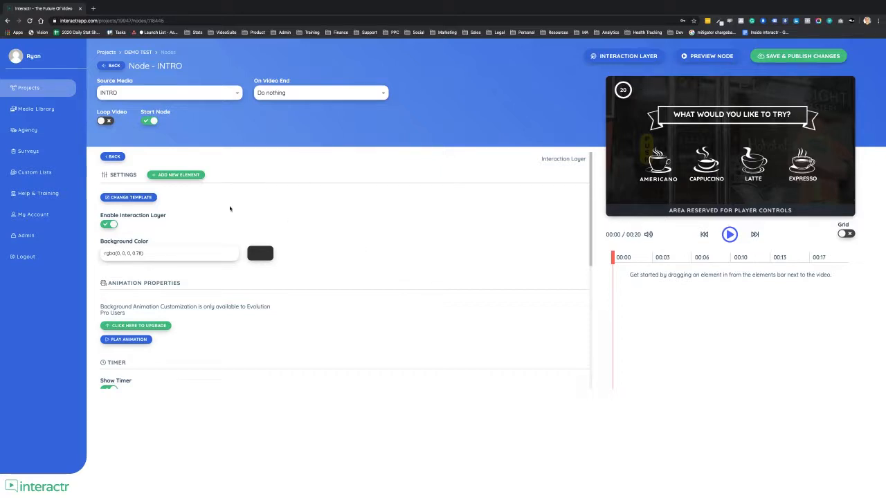
# Try the Man / Woman and Top Menu templates on the interaction layer, and restore the Coffee Shop template.
pyautogui.click(130, 198)
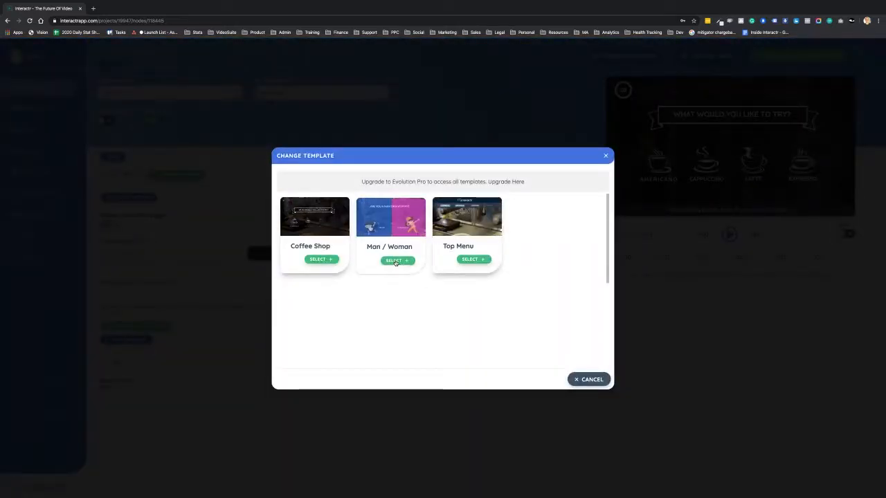
pyautogui.click(395, 261)
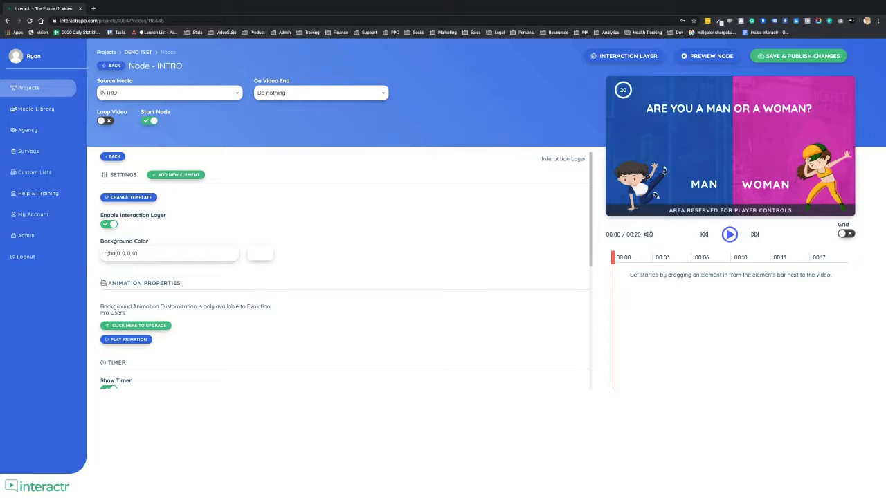
pyautogui.click(128, 197)
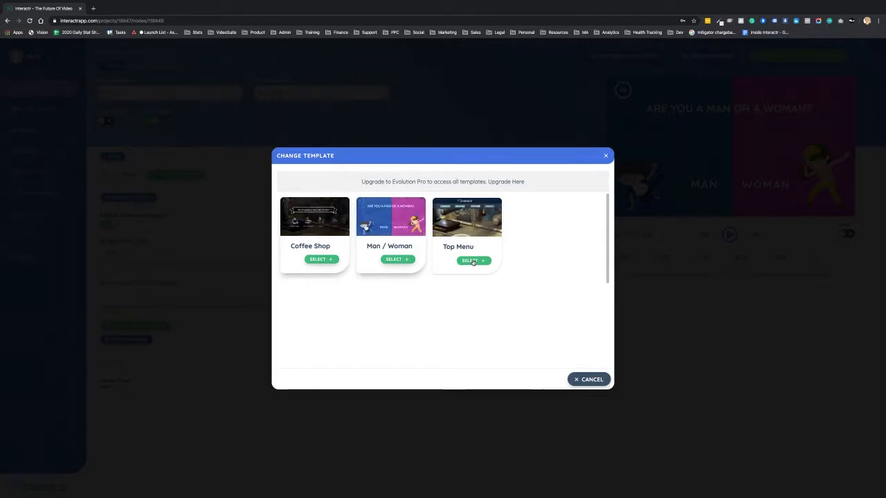
pyautogui.click(473, 261)
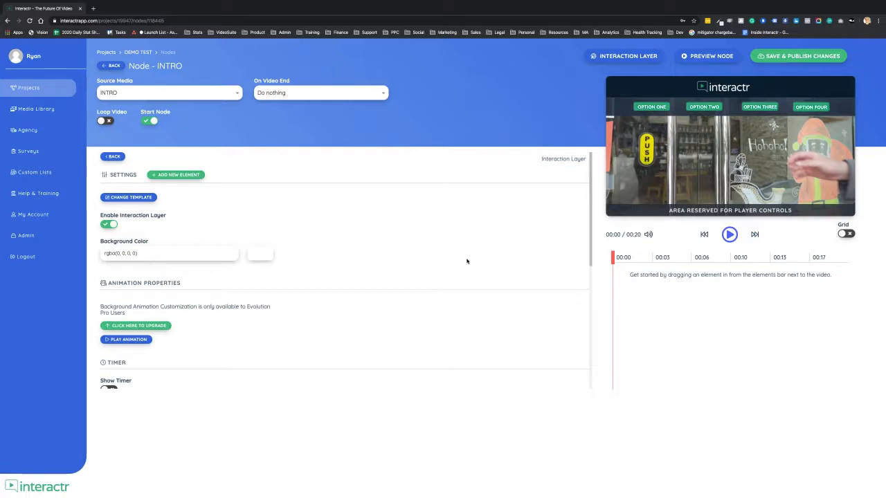
pyautogui.click(138, 195)
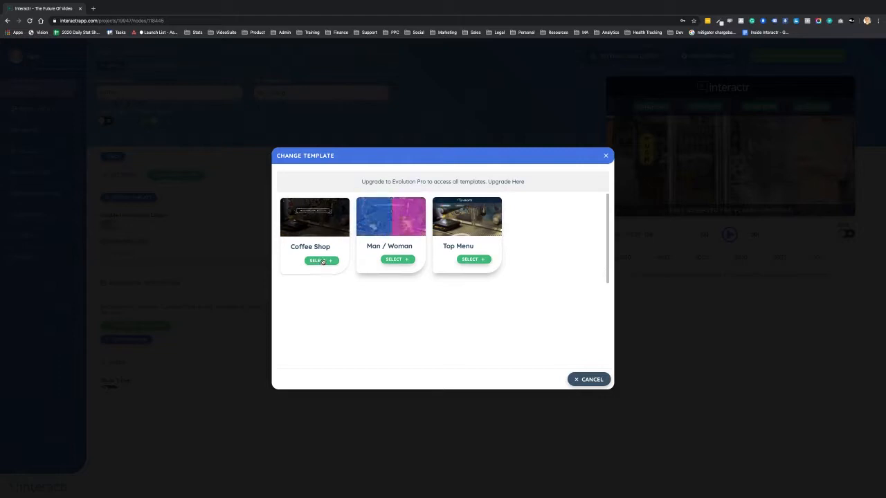
pyautogui.click(323, 261)
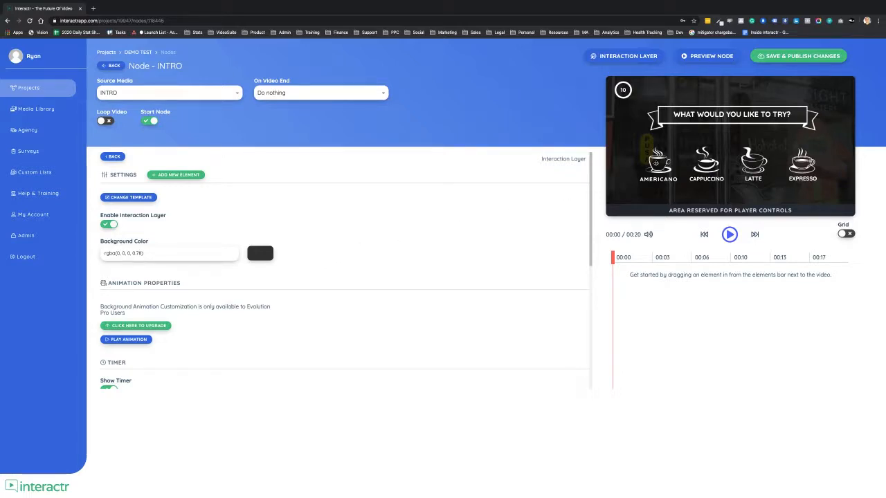
# Set the Americano cup's click action to Play Node with Node - AMERICANO, and return to the project canvas.
pyautogui.click(654, 164)
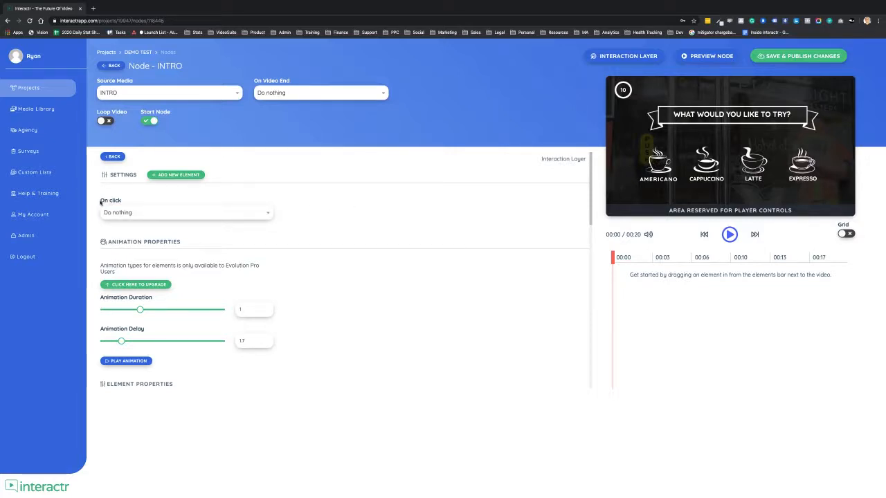
pyautogui.click(269, 215)
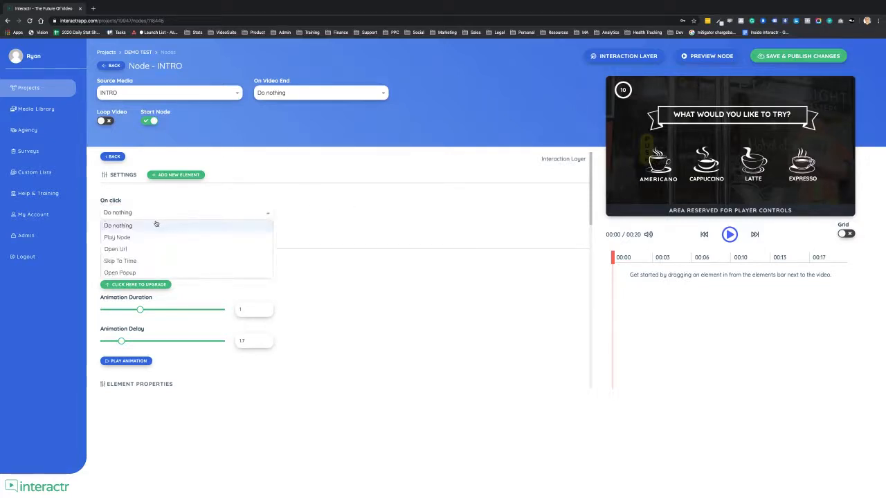
pyautogui.click(127, 238)
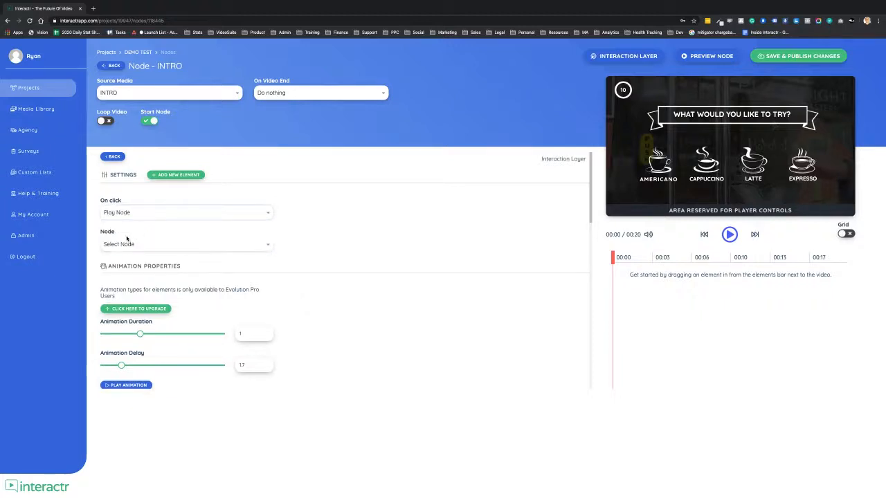
pyautogui.click(198, 246)
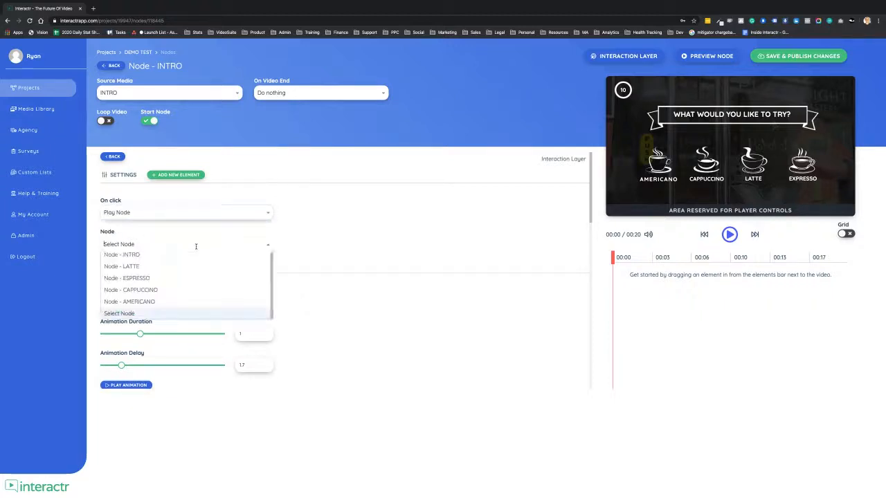
pyautogui.click(158, 301)
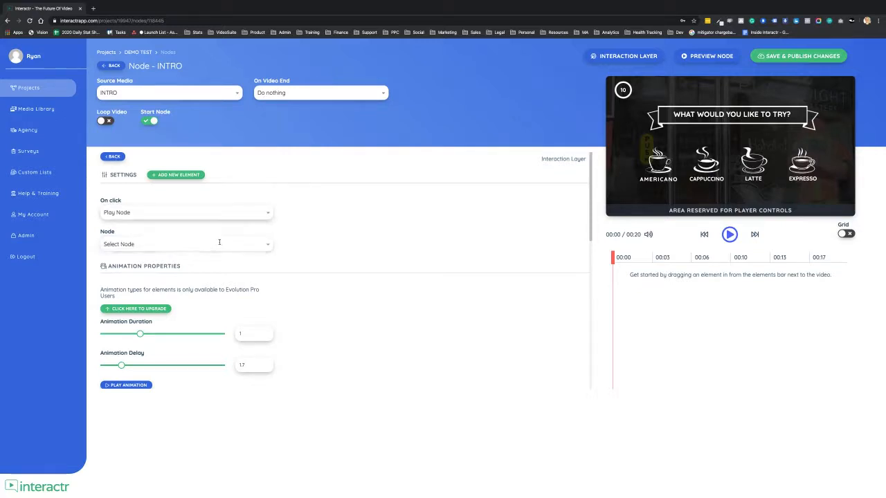
pyautogui.click(194, 246)
pyautogui.click(152, 301)
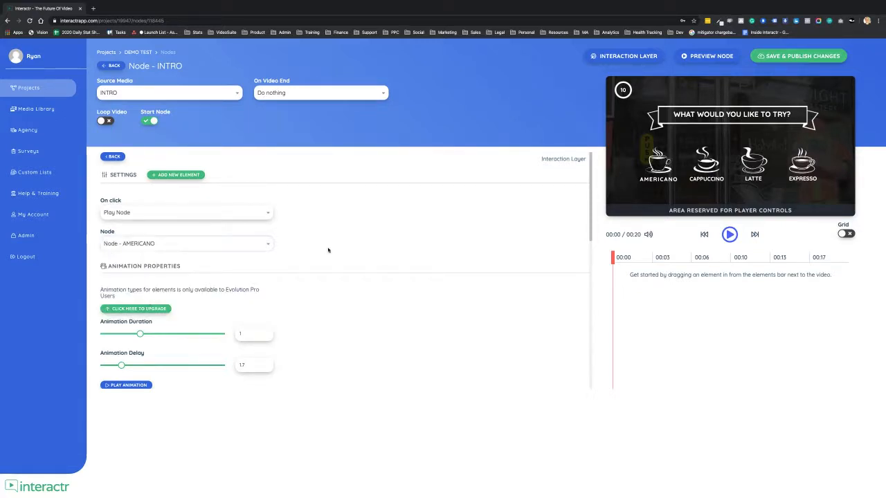
pyautogui.click(114, 66)
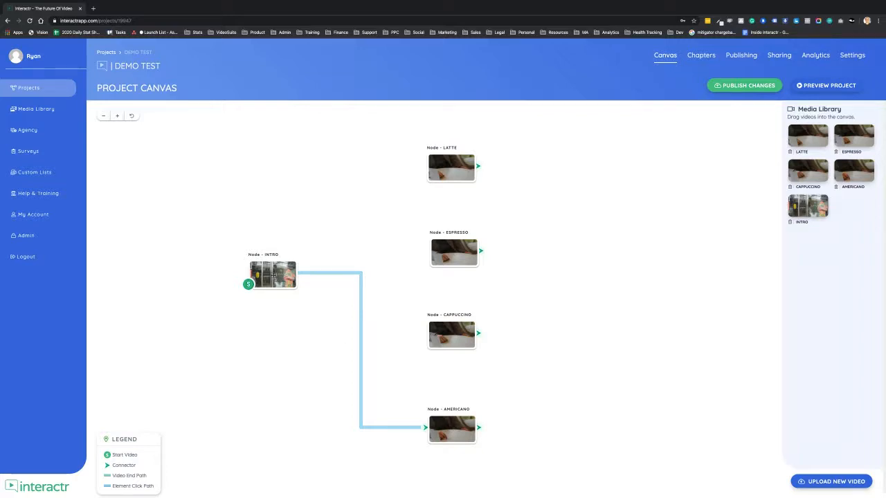
# In the INTRO node's interaction layer, set the Cappuccino cup's click action to Play Node with Node - CAPPUCCINO.
pyautogui.click(275, 276)
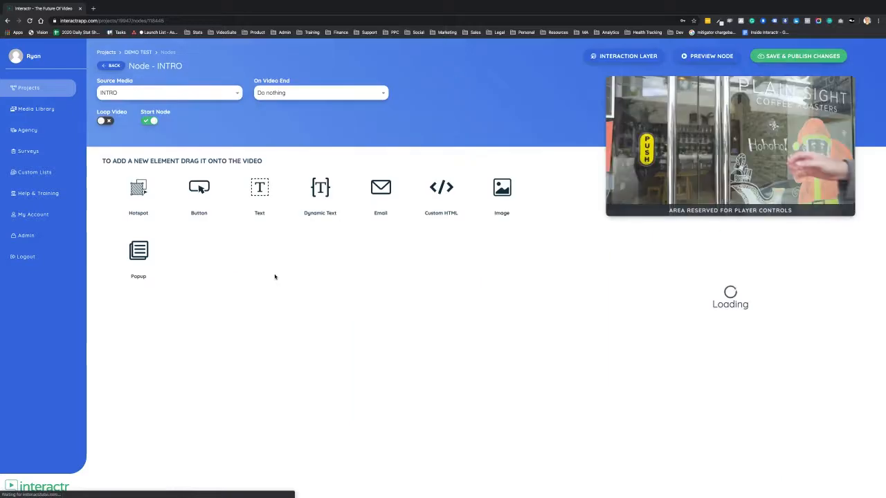
pyautogui.click(623, 58)
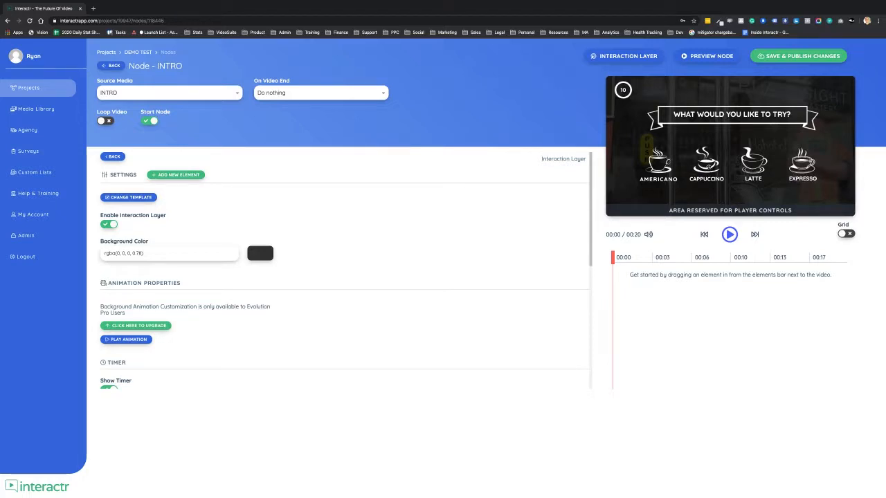
pyautogui.click(708, 167)
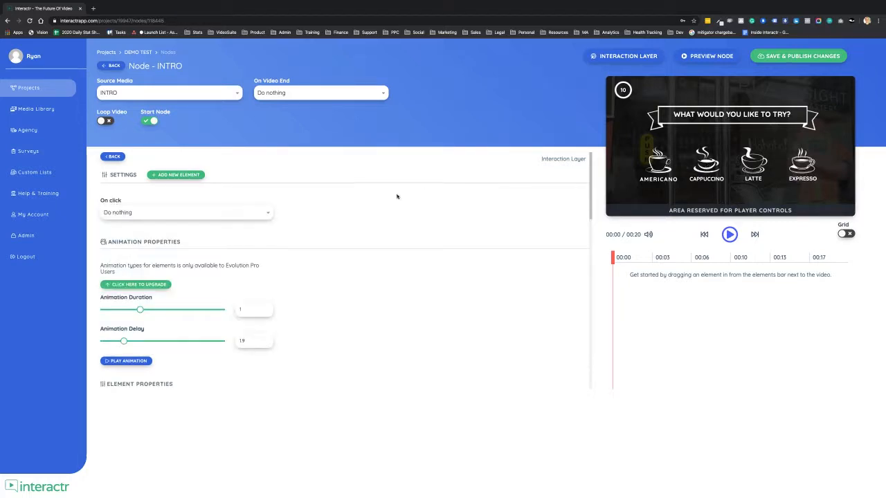
pyautogui.click(263, 215)
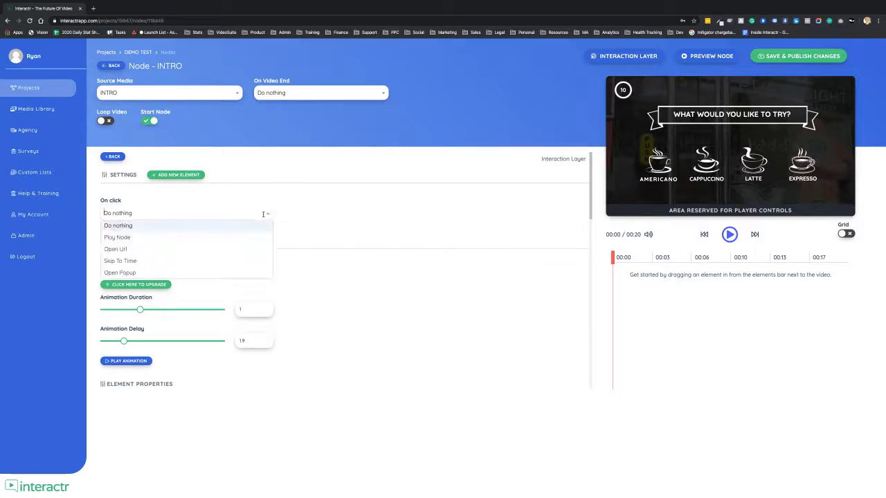
pyautogui.click(114, 237)
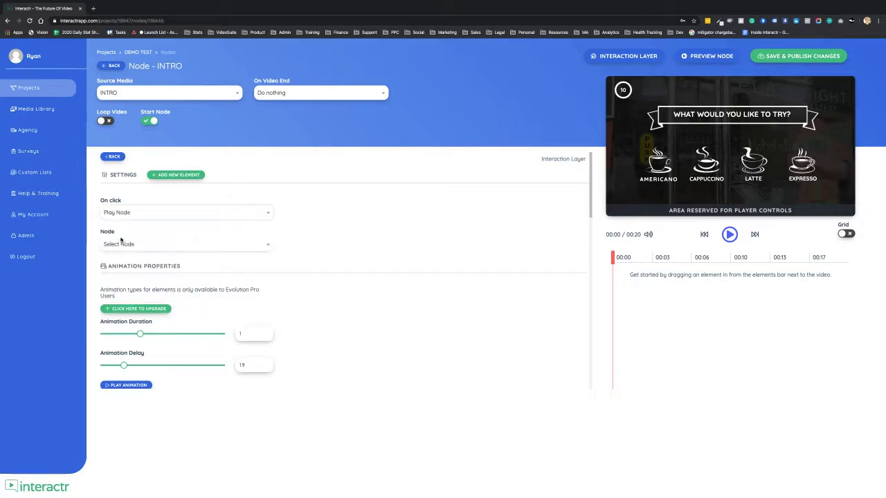
pyautogui.click(188, 246)
pyautogui.click(154, 291)
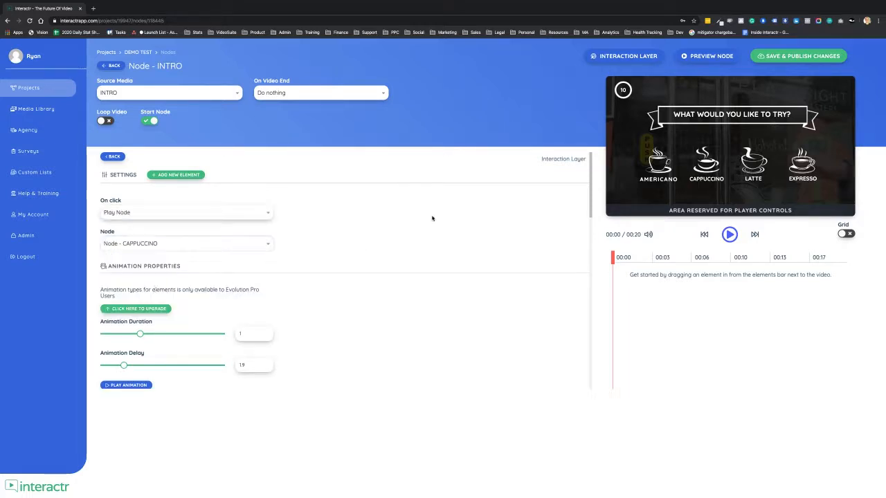
pyautogui.click(245, 244)
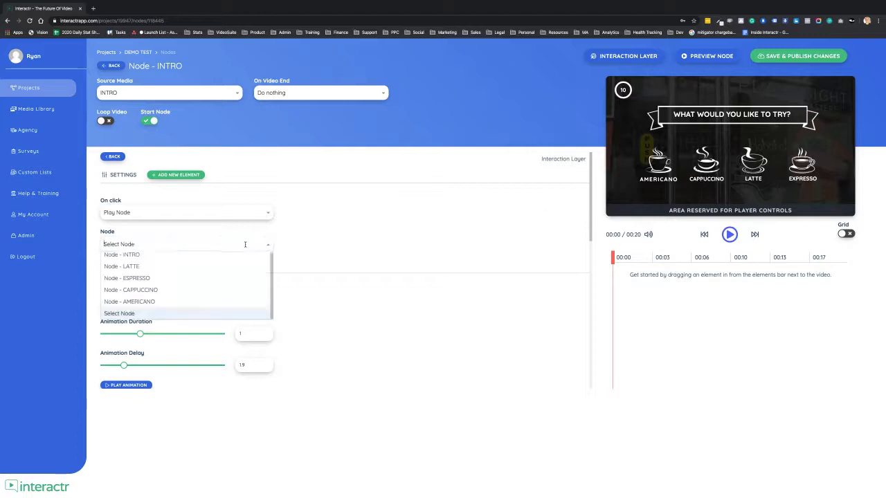
pyautogui.click(167, 290)
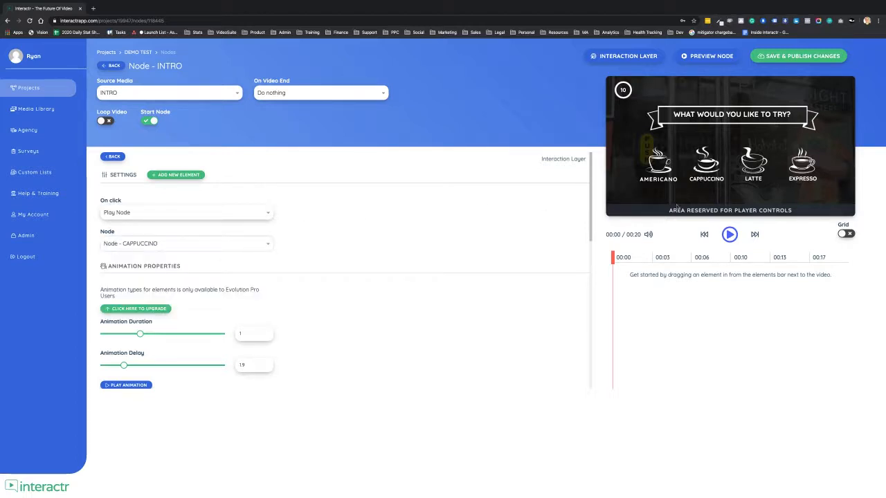
# Set the click action of both the Latte cup and its label to Play Node with Node - LATTE.
pyautogui.click(753, 161)
pyautogui.click(240, 214)
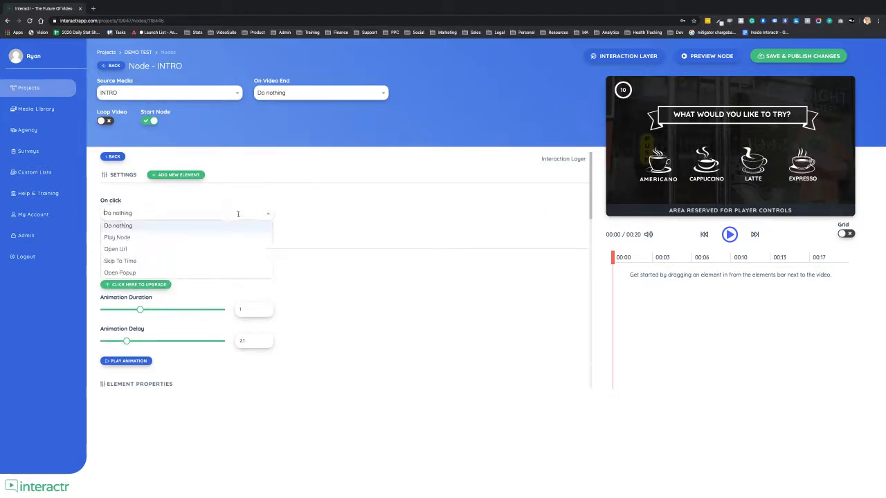
pyautogui.click(206, 237)
pyautogui.click(261, 243)
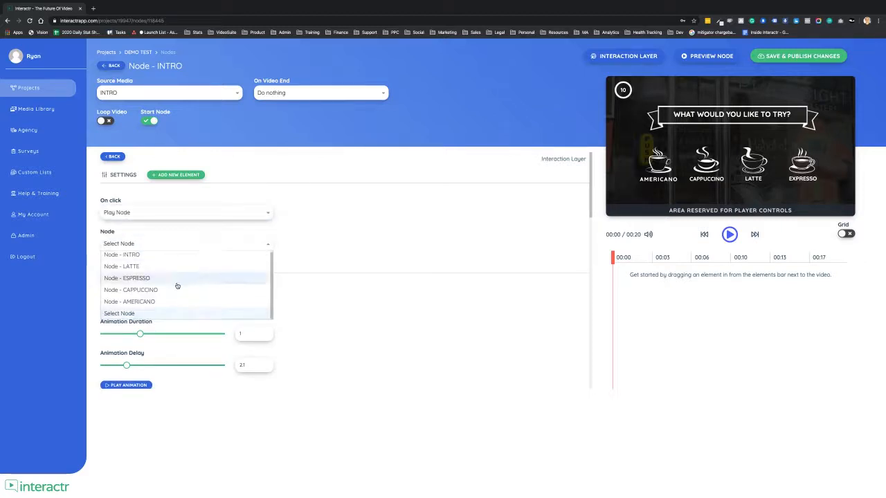
pyautogui.click(180, 269)
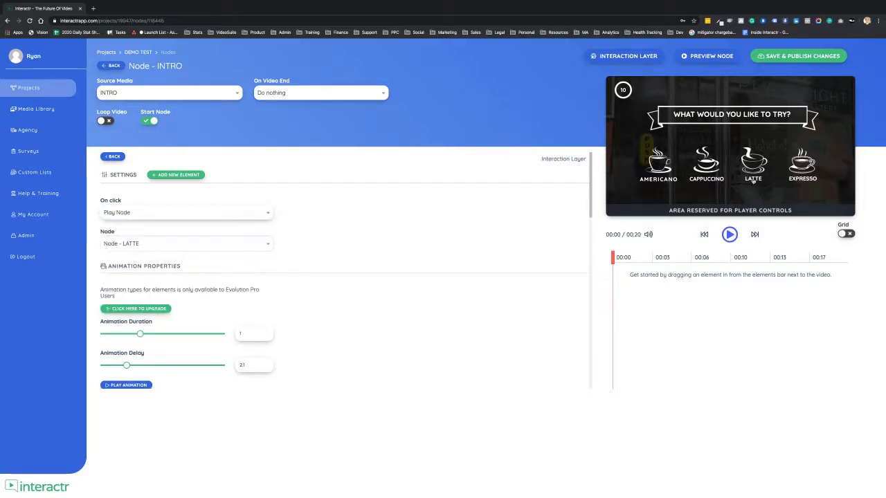
pyautogui.click(177, 244)
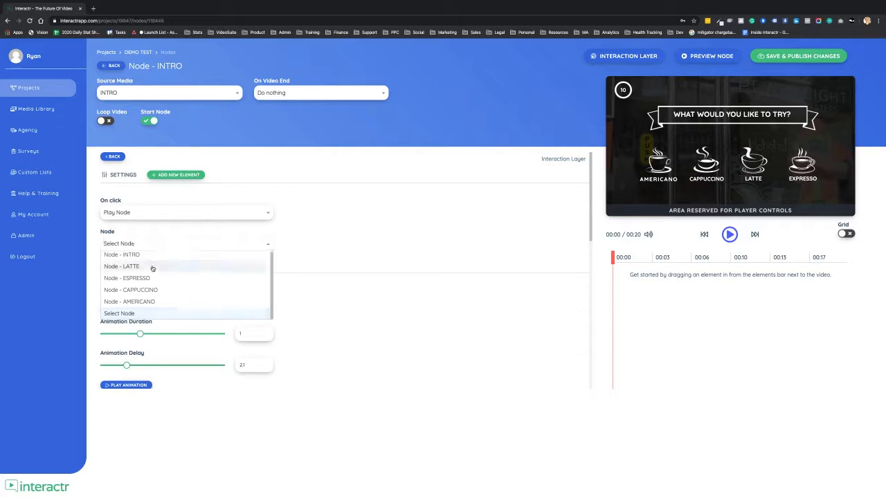
pyautogui.click(187, 263)
# Set the click action of both the Expresso cup and its label to Play Node with Node - ESPRESSO.
pyautogui.click(788, 170)
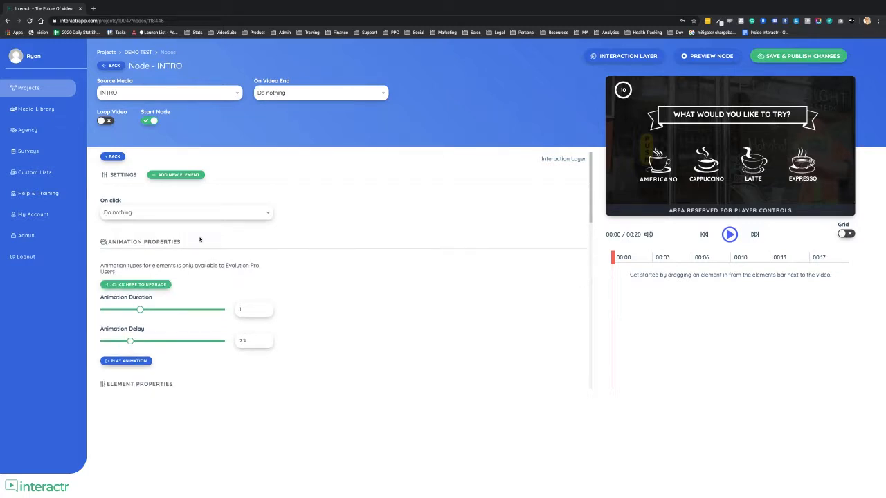
pyautogui.click(168, 216)
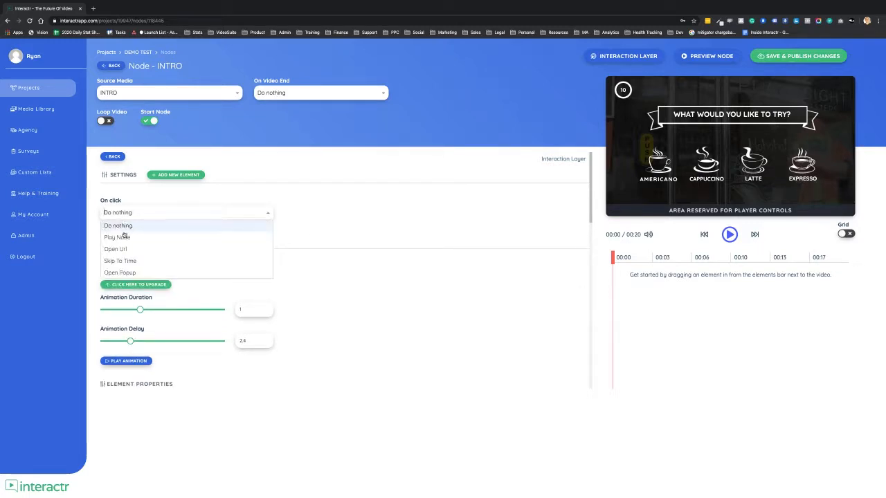
pyautogui.click(124, 234)
pyautogui.click(125, 239)
pyautogui.click(131, 279)
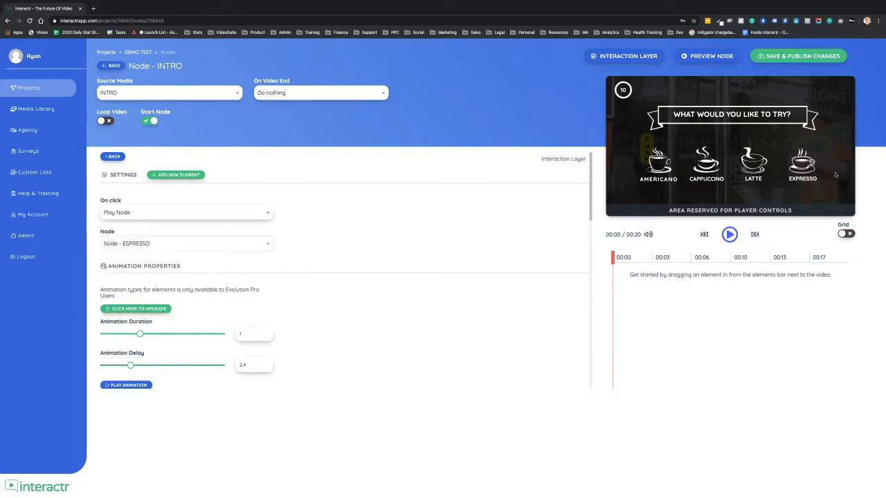
pyautogui.click(163, 244)
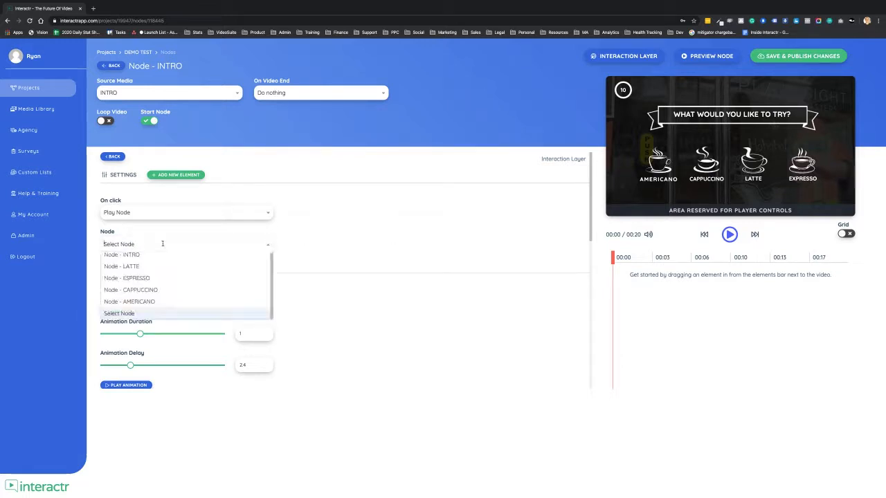
pyautogui.click(143, 279)
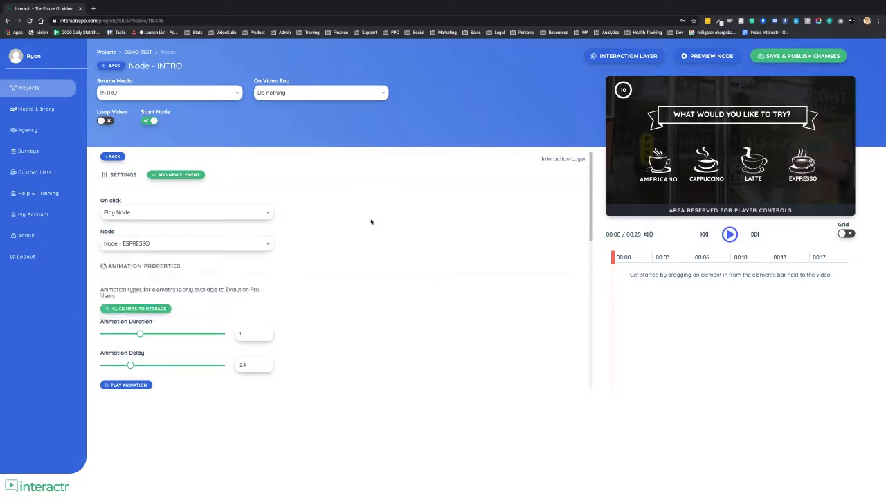
# Return to the project canvas and review the click paths from the INTRO node to the four drink nodes.
pyautogui.click(112, 67)
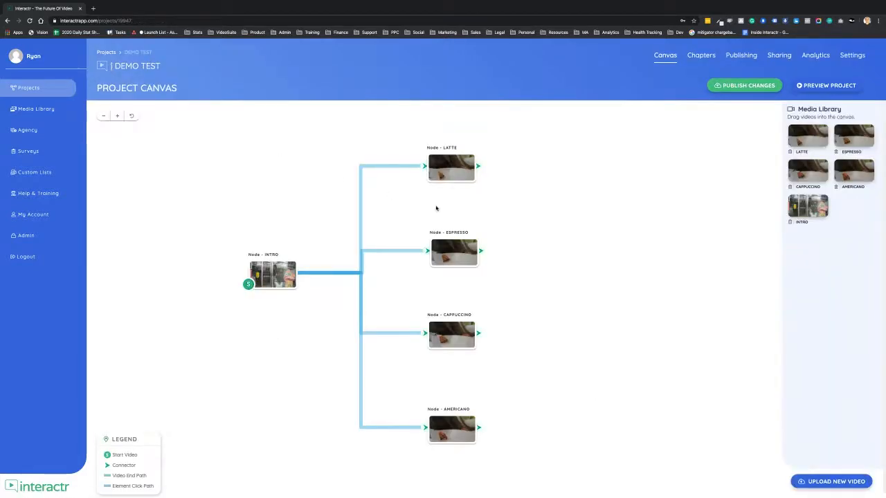
pyautogui.moveTo(547, 275); pyautogui.dragTo(508, 249)
pyautogui.click(415, 224)
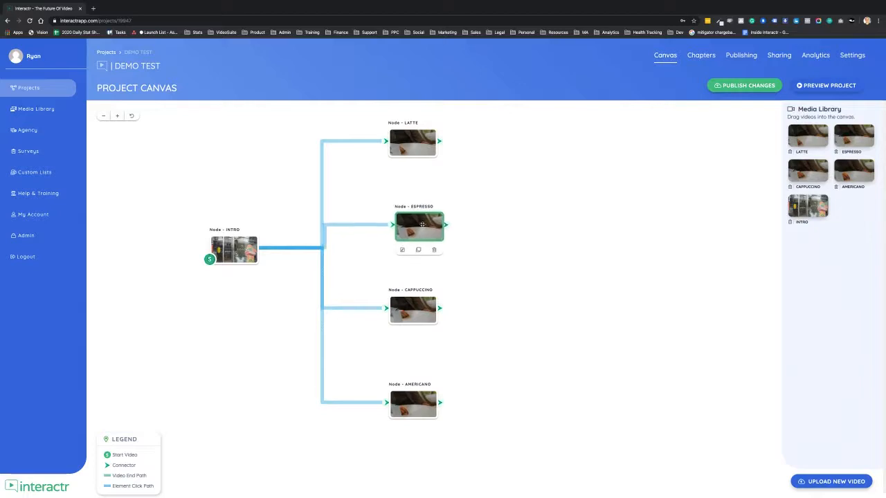
pyautogui.moveTo(488, 217); pyautogui.dragTo(546, 228)
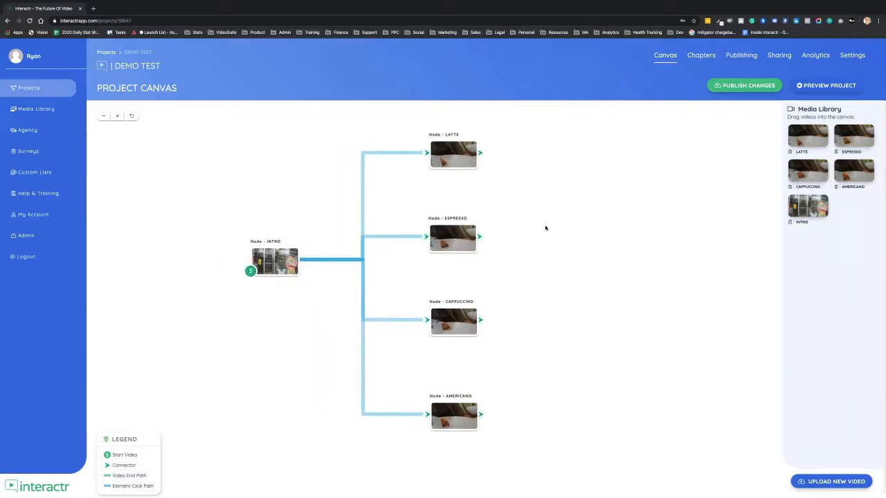
pyautogui.click(103, 115)
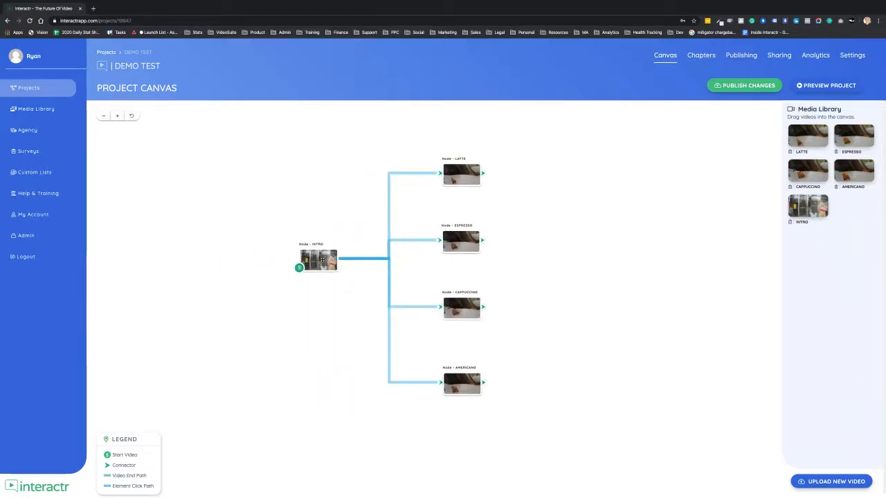
# Reopen the INTRO node's interaction layer and look over the Americano and Cappuccino cup settings and the element types available to add.
pyautogui.doubleClick(320, 259)
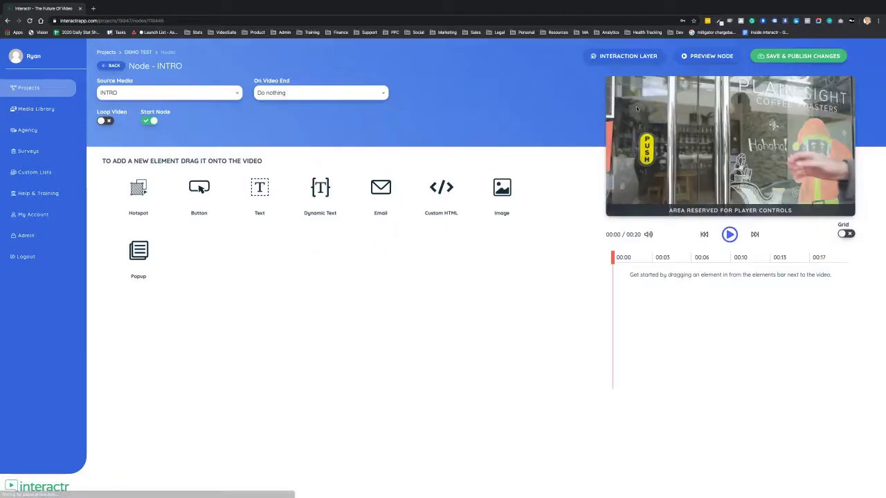
pyautogui.click(630, 57)
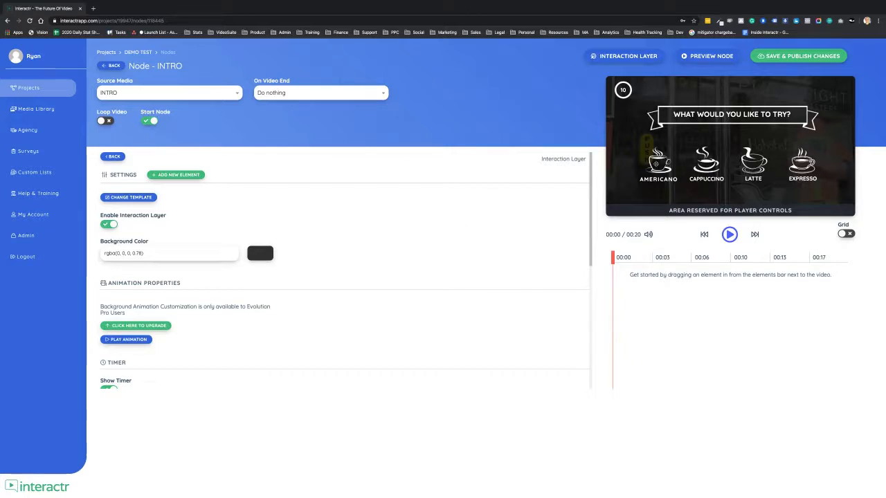
pyautogui.click(655, 165)
pyautogui.click(706, 165)
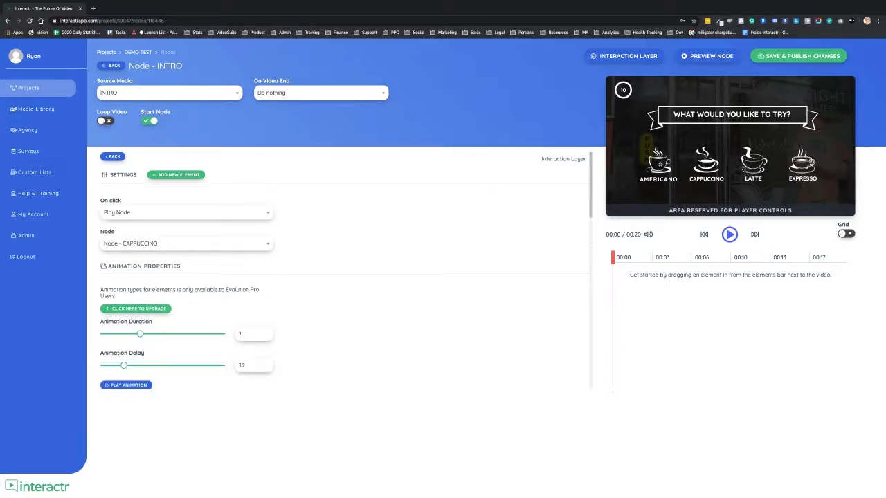
pyautogui.click(193, 177)
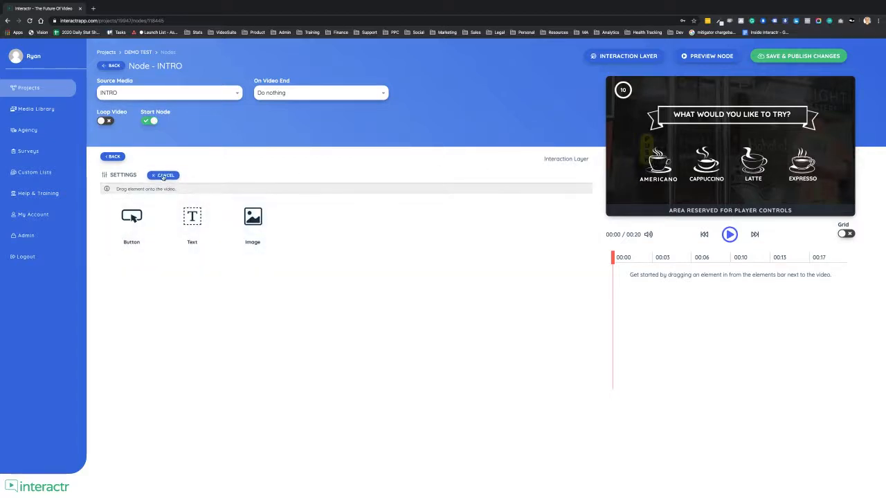
pyautogui.click(163, 176)
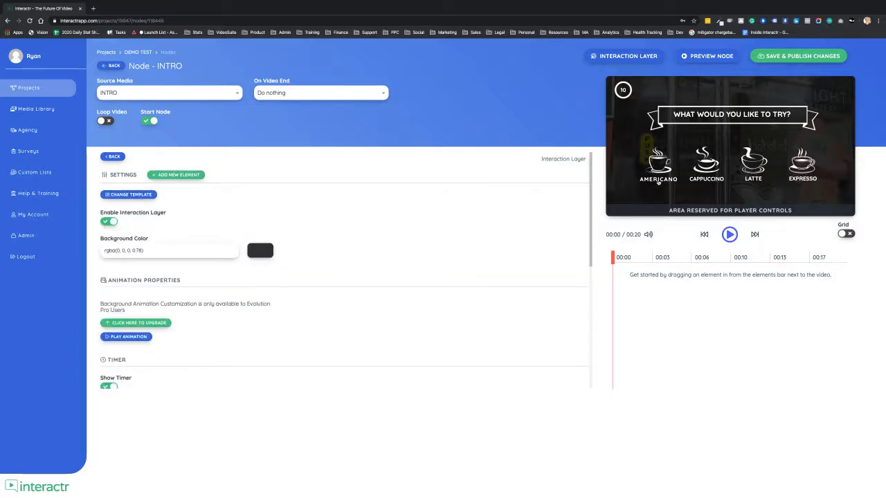
# Replace the AMERICANO label text on the interaction layer with "OPTION 1".
pyautogui.click(659, 179)
pyautogui.doubleClick(659, 180)
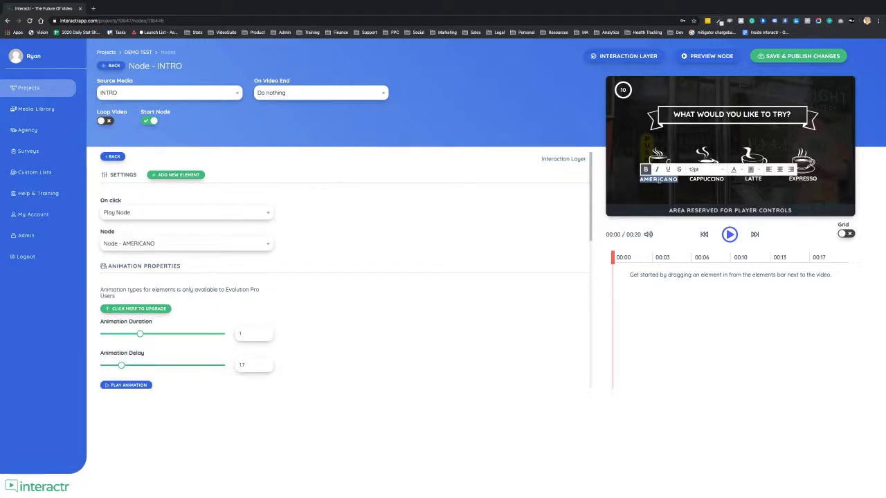
pyautogui.write('OPTION 1')
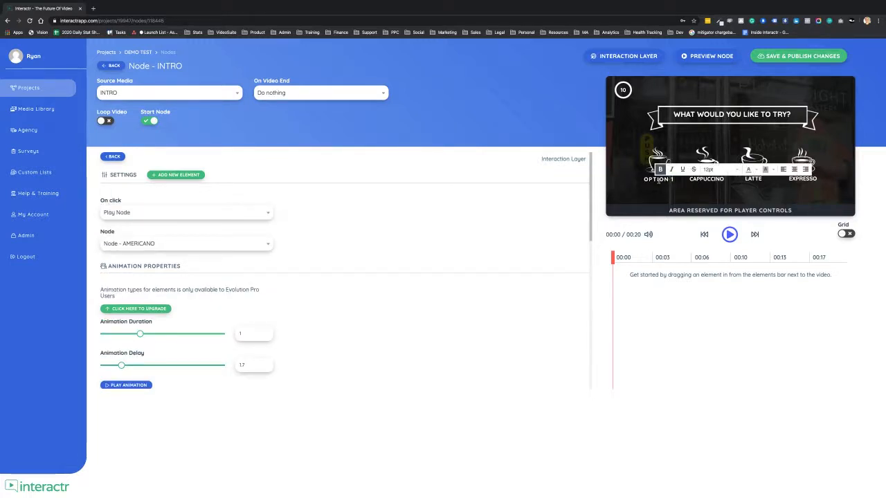
pyautogui.click(599, 179)
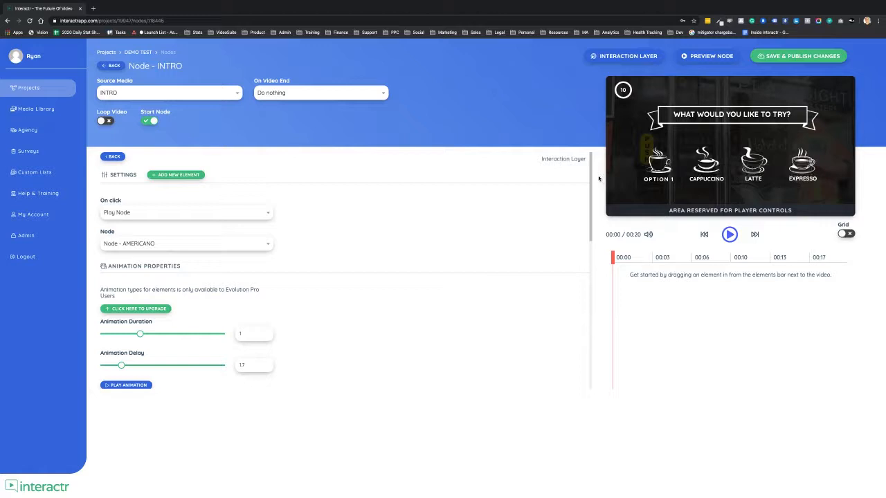
# Change the banner heading text to "MY QUESTION GOES HERE?" and play its animation.
pyautogui.click(731, 119)
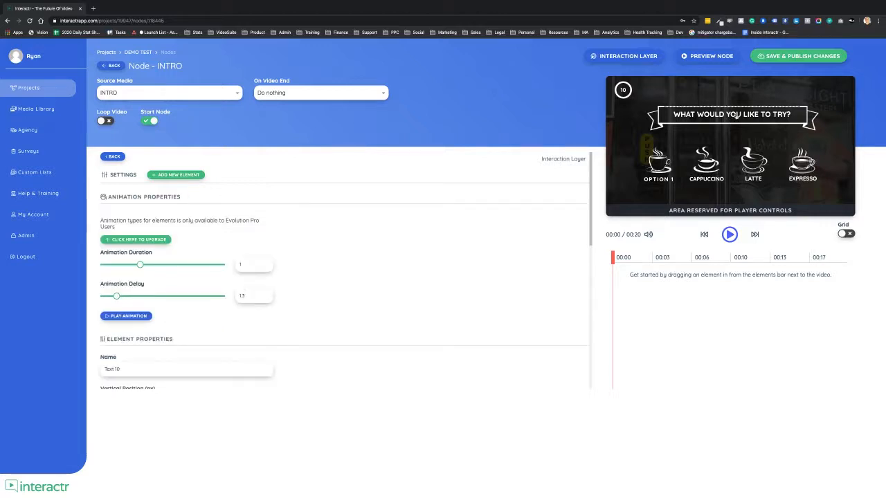
pyautogui.doubleClick(737, 116)
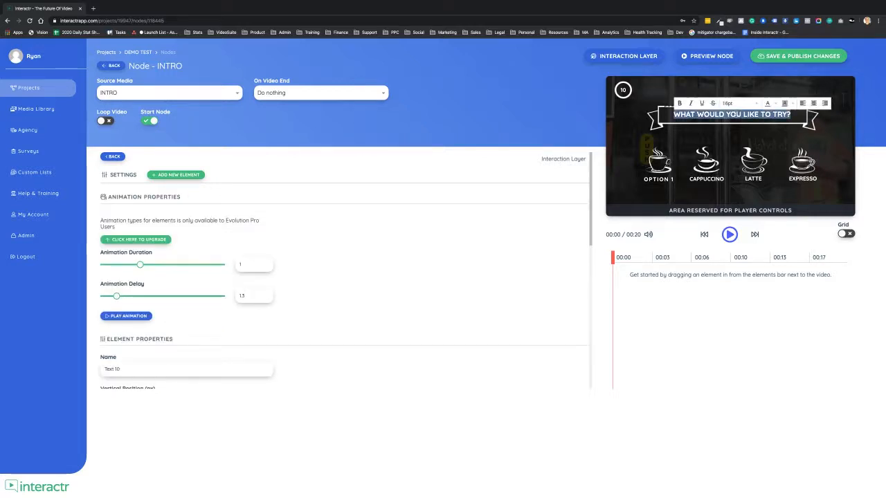
pyautogui.write('MY QUEST')
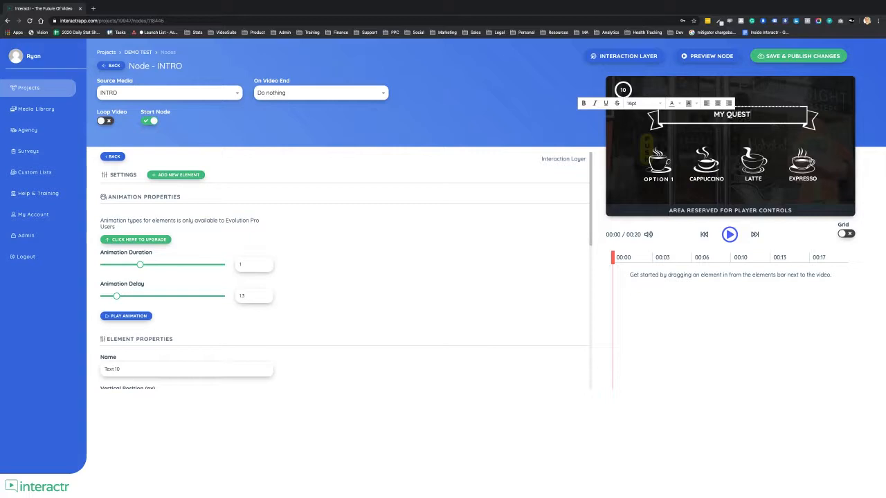
pyautogui.write('ION GOES HERE?')
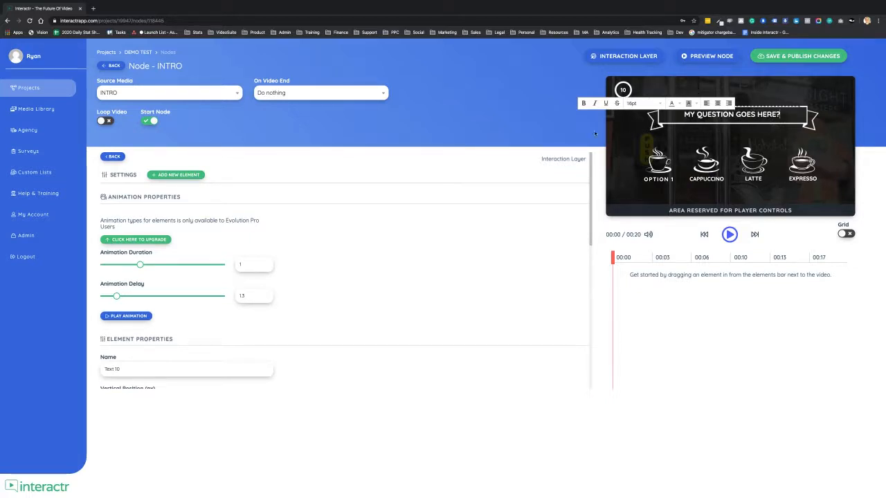
pyautogui.click(593, 134)
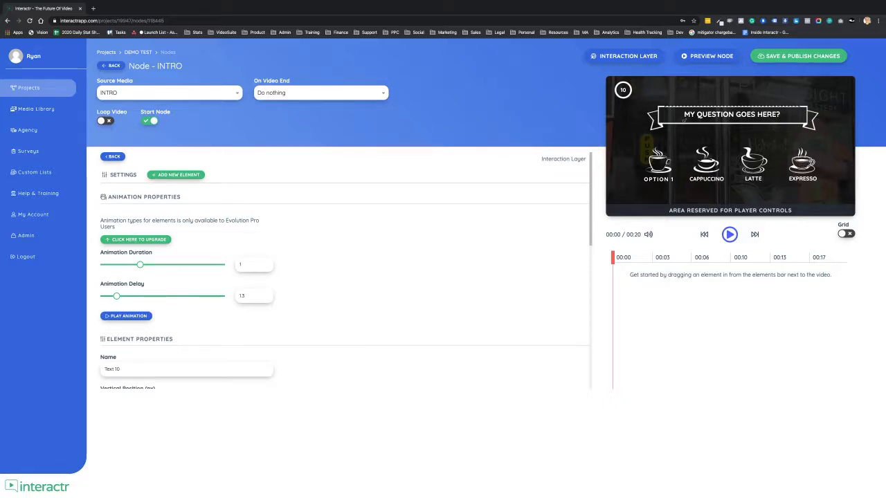
pyautogui.click(129, 317)
# Save and publish the INTRO node's changes, and return to the project canvas.
pyautogui.click(806, 57)
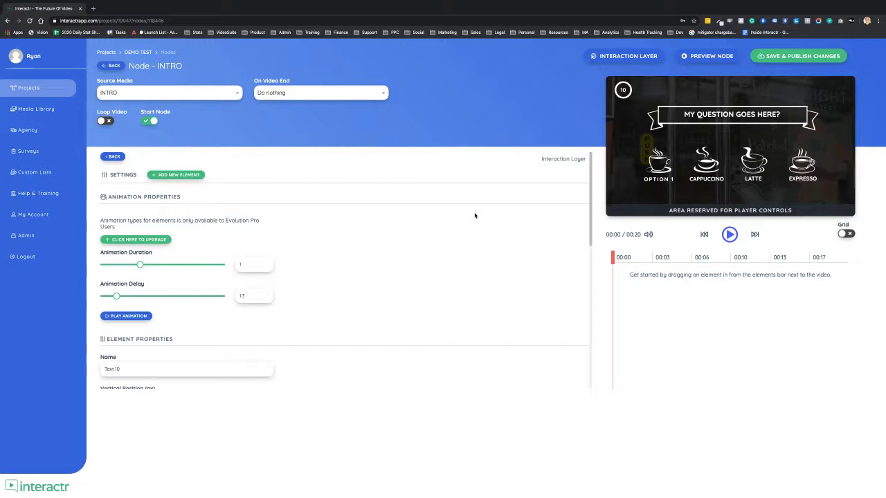
pyautogui.click(110, 65)
pyautogui.moveTo(658, 248); pyautogui.dragTo(599, 226)
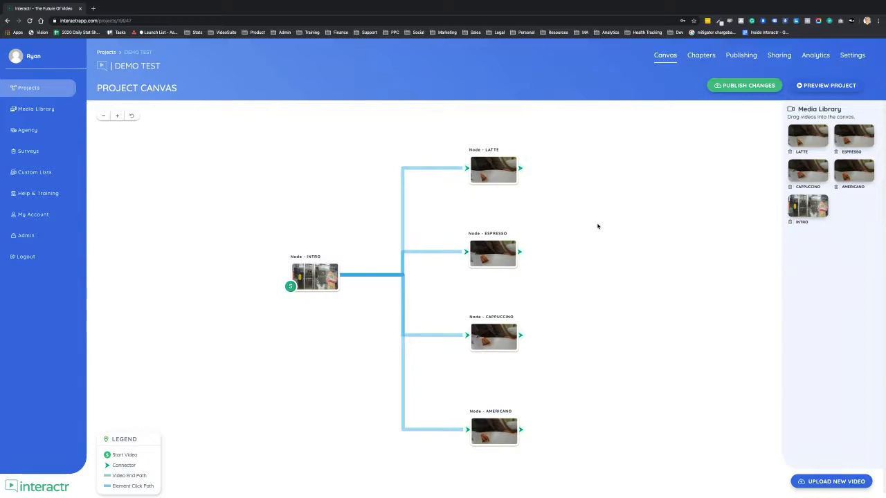
# Reopen the INTRO node and add a hotspot over the glass doors at about 67 px vertical position, with Open Popup as its click action.
pyautogui.click(324, 280)
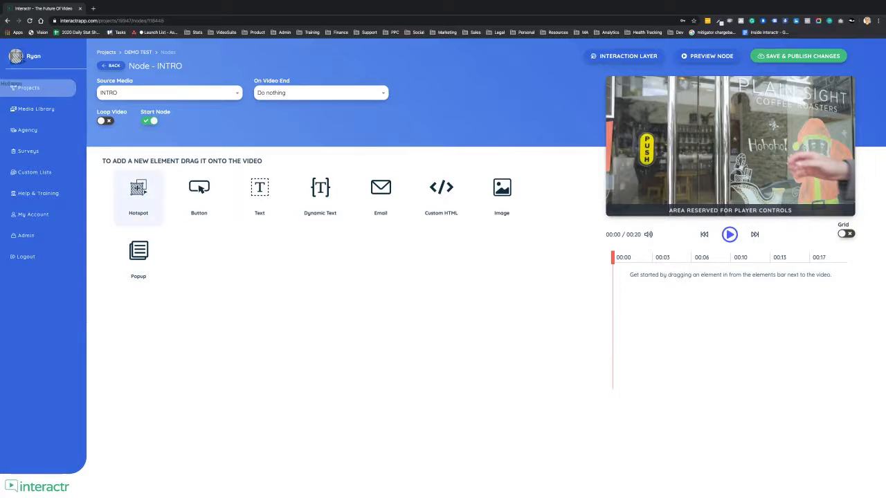
pyautogui.moveTo(137, 188); pyautogui.dragTo(660, 106)
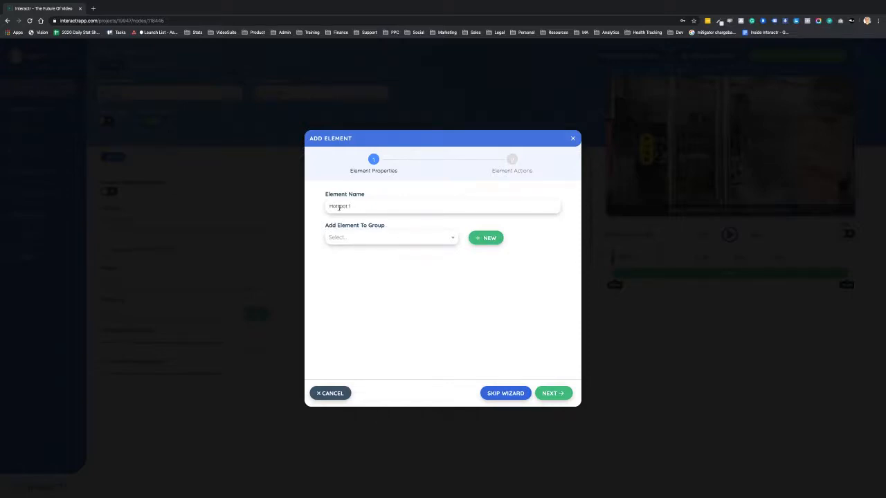
pyautogui.click(553, 394)
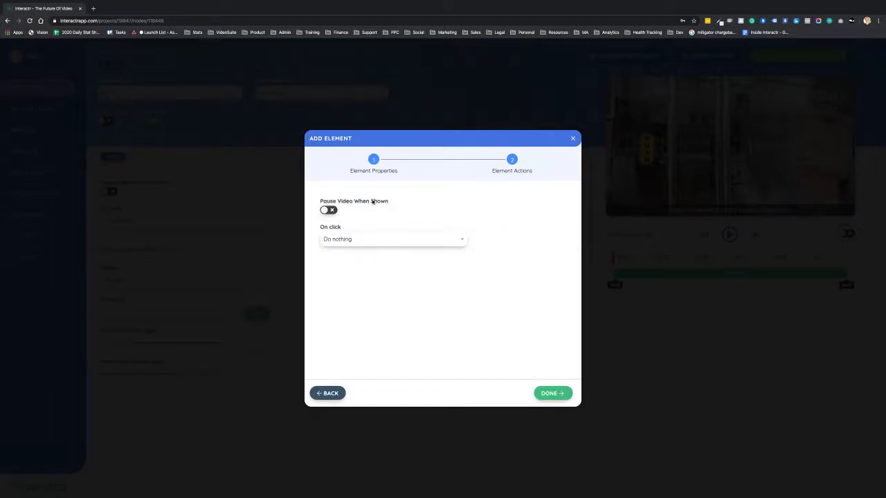
pyautogui.click(460, 240)
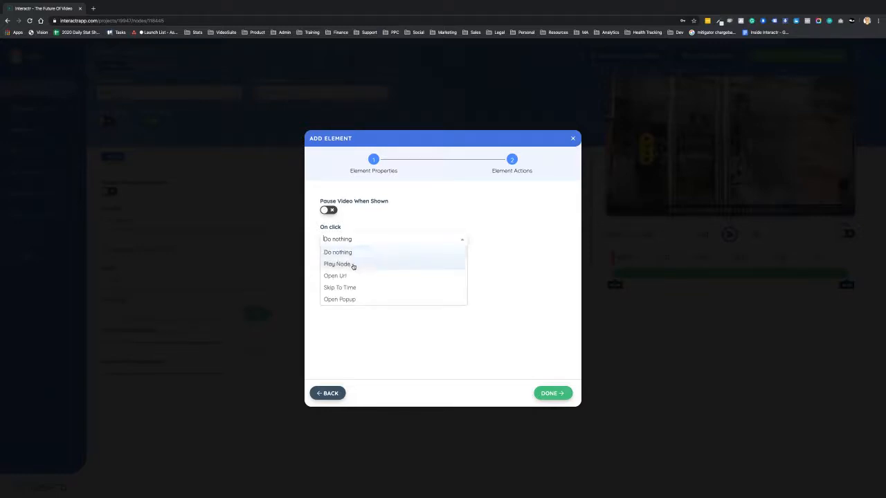
pyautogui.click(366, 300)
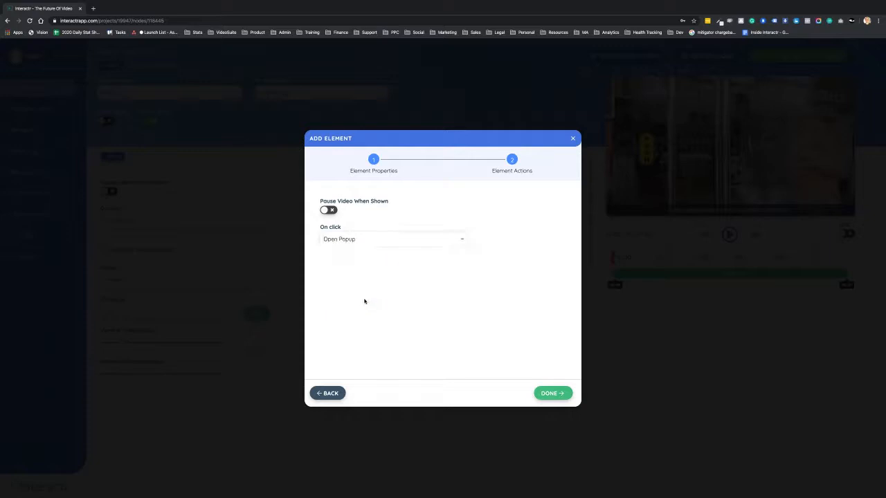
pyautogui.click(553, 395)
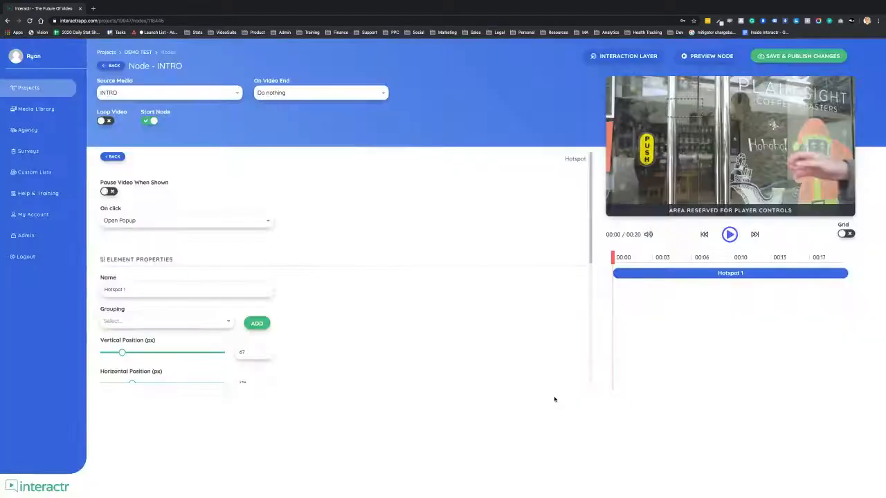
# Move the hotspot over the yellow PUSH sign at about 148 px vertical position and trim its display time to about 00:04–00:16.
pyautogui.moveTo(682, 113); pyautogui.dragTo(656, 171)
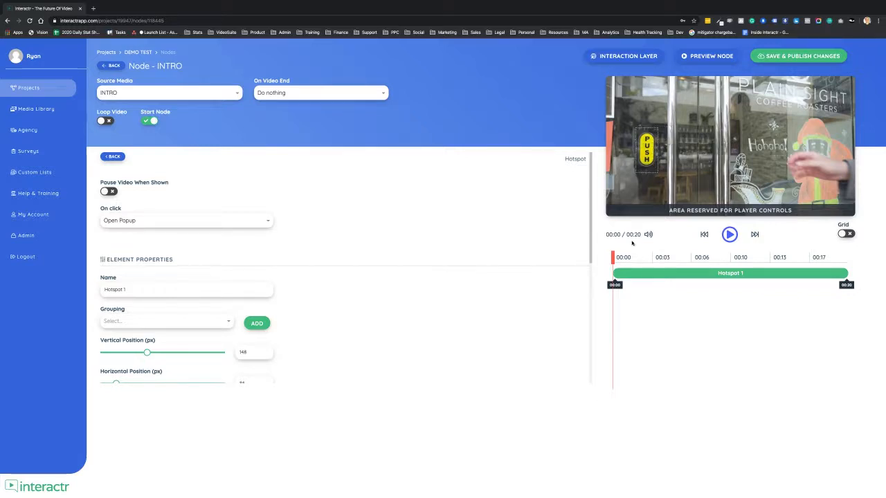
pyautogui.moveTo(615, 271); pyautogui.dragTo(712, 272)
pyautogui.moveTo(819, 278); pyautogui.dragTo(779, 277)
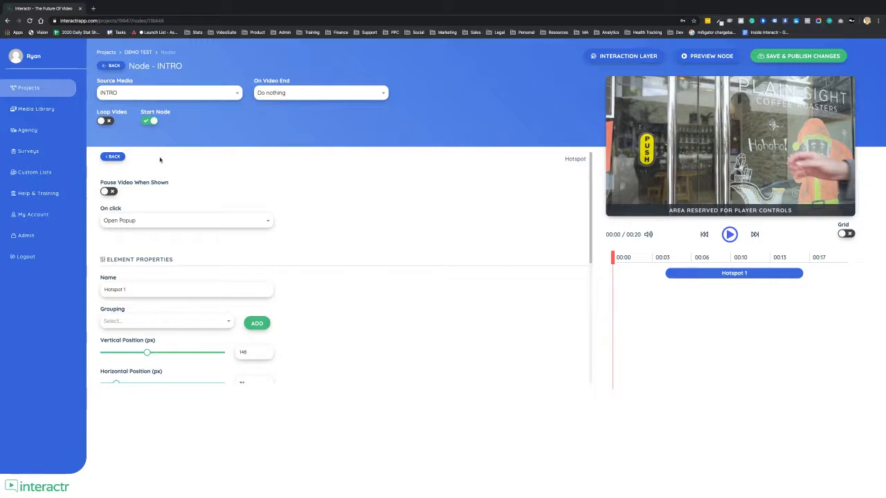
pyautogui.click(116, 157)
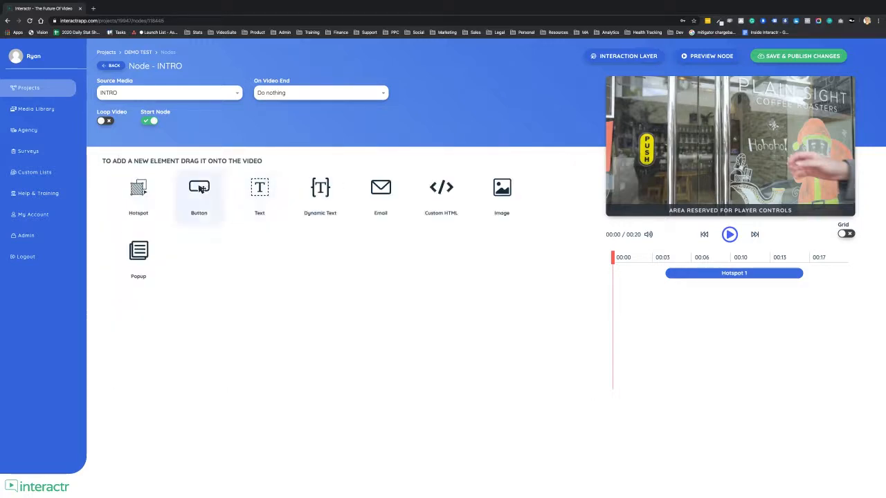
# Add a new from-scratch button element over the video and widen it to about 227 px.
pyautogui.moveTo(200, 189); pyautogui.dragTo(742, 131)
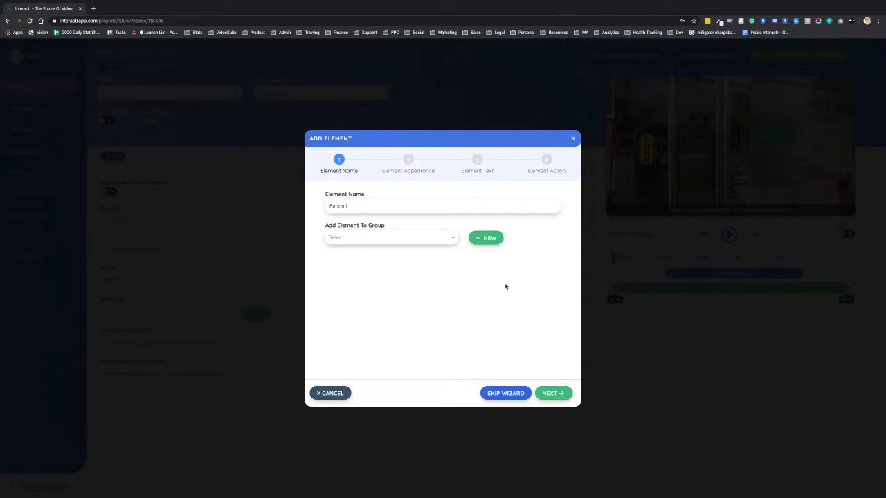
pyautogui.click(552, 393)
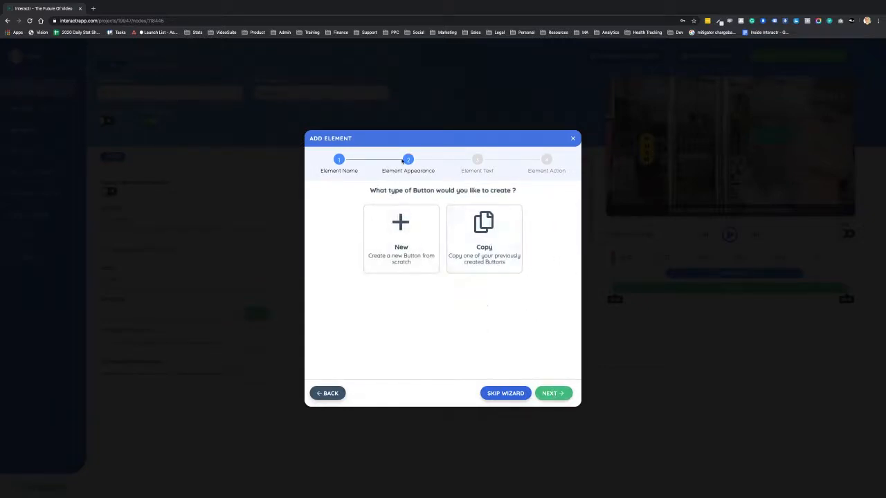
pyautogui.click(408, 229)
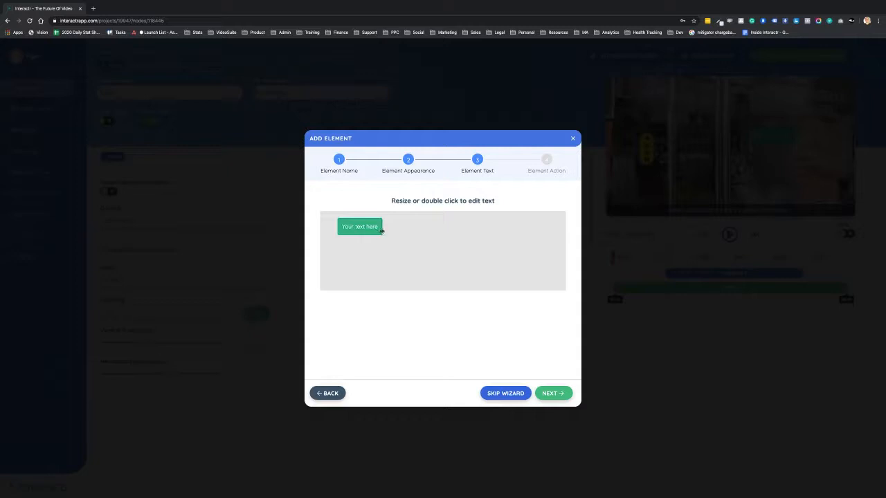
pyautogui.moveTo(382, 231); pyautogui.dragTo(418, 230)
pyautogui.click(552, 394)
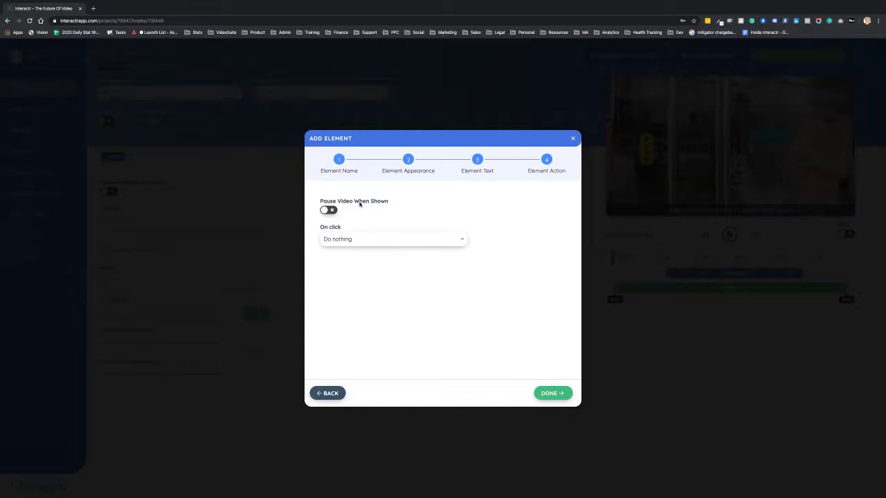
# Set the button's click action to Play Node with Node - LATTE and finish the element setup.
pyautogui.click(389, 241)
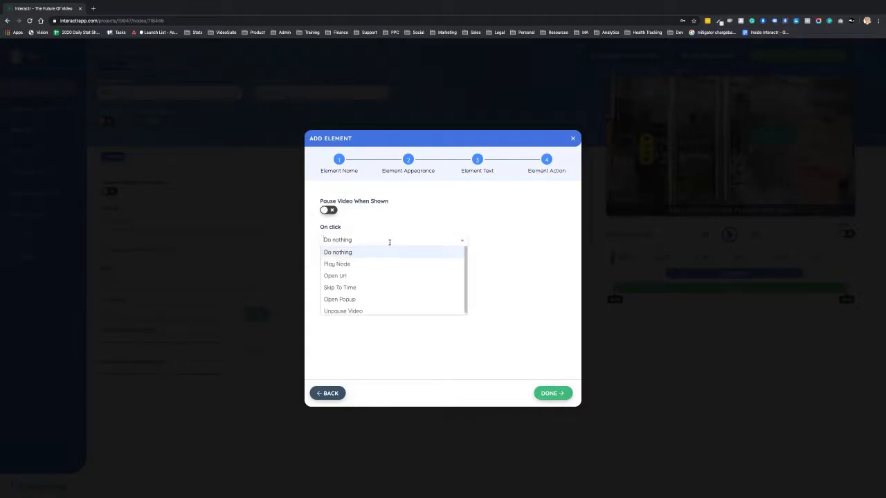
pyautogui.click(342, 265)
pyautogui.click(369, 273)
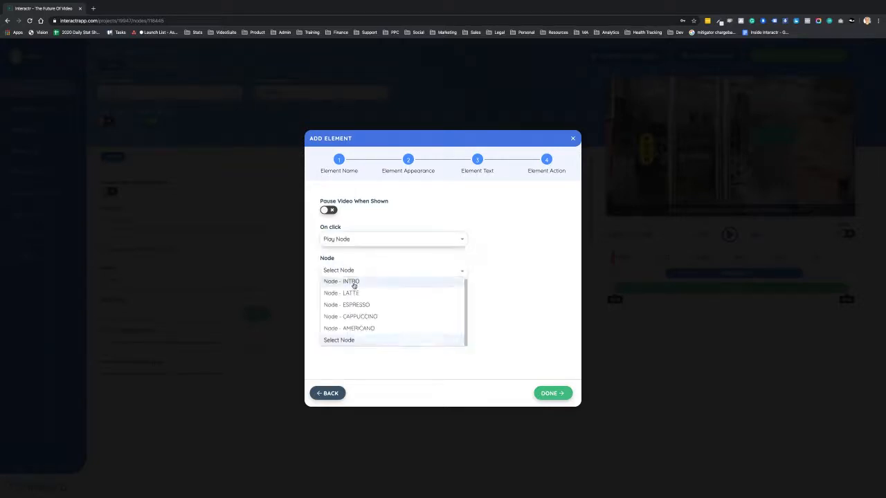
pyautogui.click(355, 295)
pyautogui.click(552, 394)
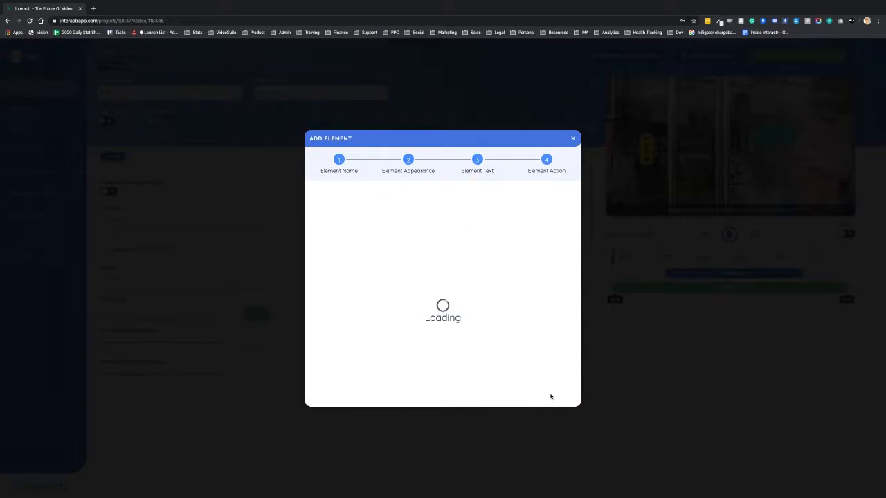
# Place the button at about 257 px vertical and 403 px horizontal, and shorten its display time to 00:00–00:06.
pyautogui.moveTo(803, 137); pyautogui.dragTo(800, 175)
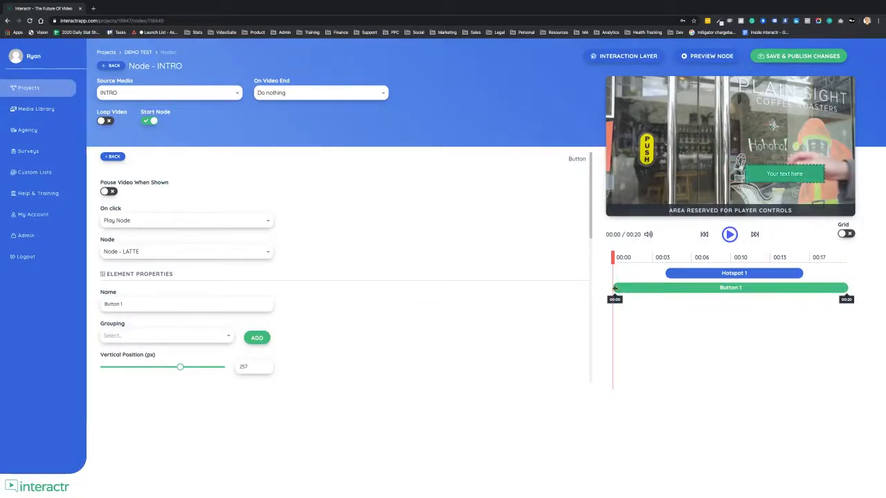
pyautogui.moveTo(614, 288); pyautogui.dragTo(671, 296)
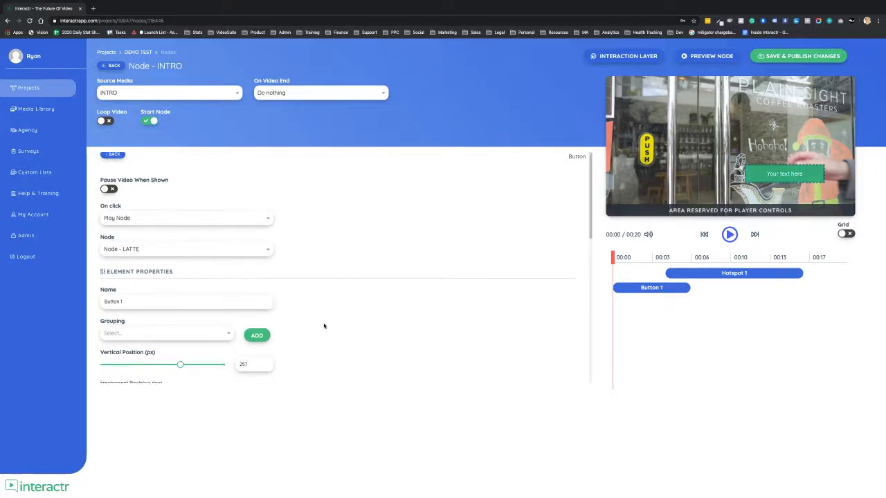
# Change the button's background color to a darker green and return to the element list.
pyautogui.scroll(-3, 324, 326)
pyautogui.scroll(-4, 324, 326)
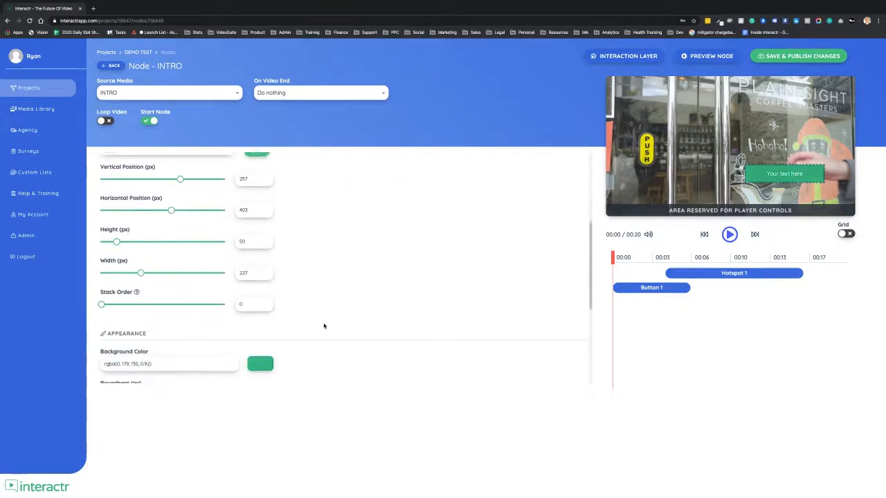
pyautogui.click(256, 346)
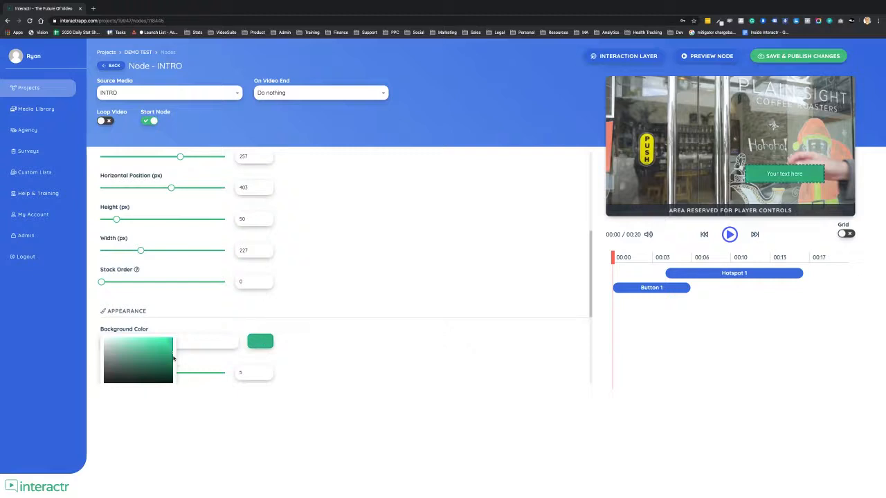
pyautogui.scroll(-1, 166, 357)
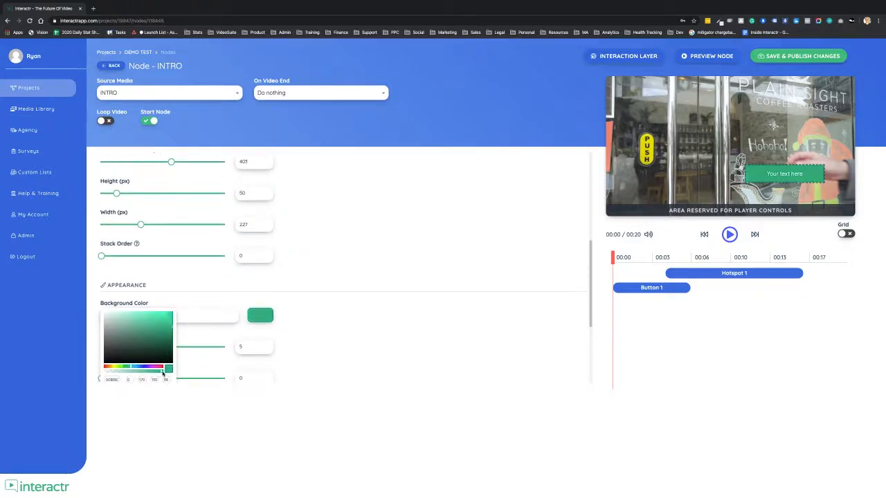
pyautogui.click(161, 337)
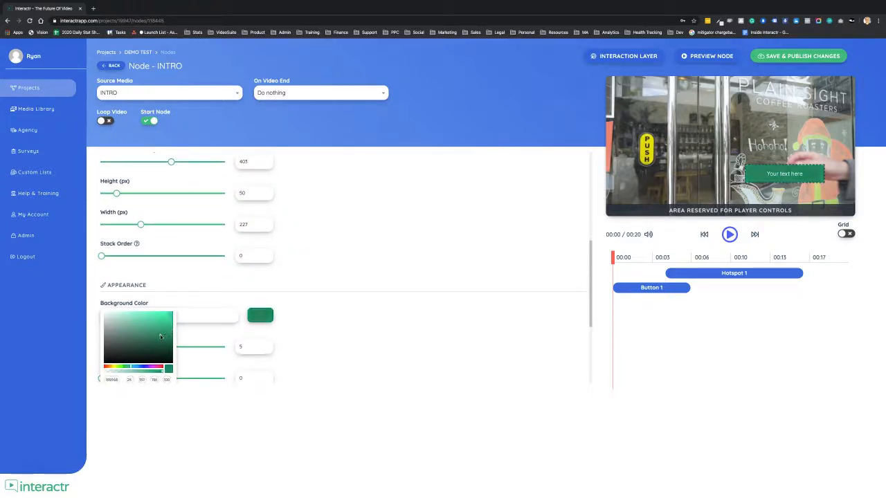
pyautogui.click(308, 320)
pyautogui.scroll(10, 323, 284)
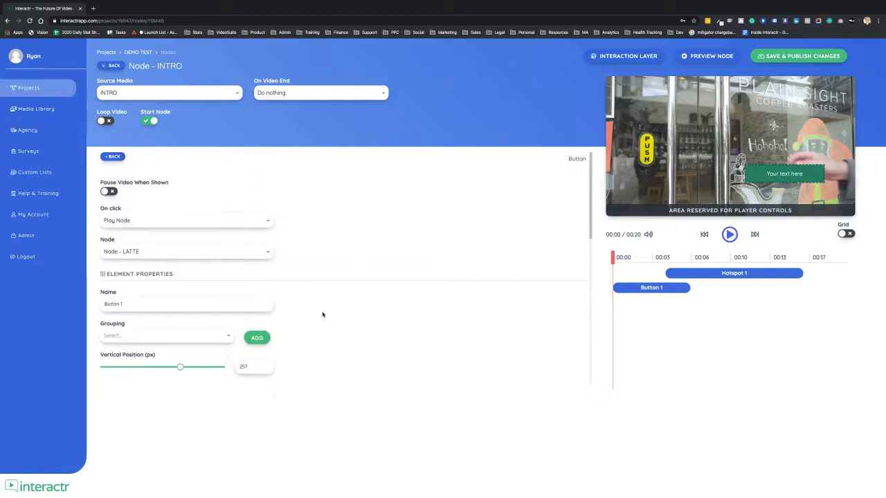
pyautogui.click(113, 157)
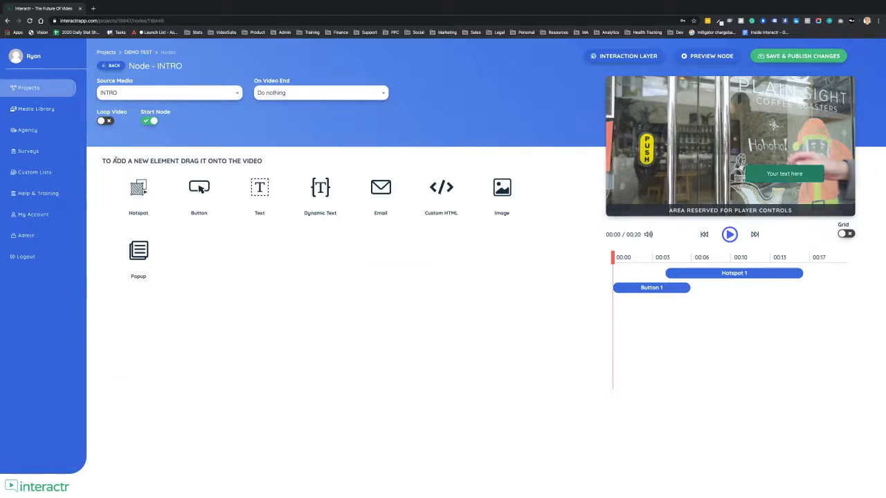
# Add a text element over the glass doors without the wizard, and reduce its height to 10 px at about 85 px vertical position.
pyautogui.moveTo(260, 188); pyautogui.dragTo(658, 99)
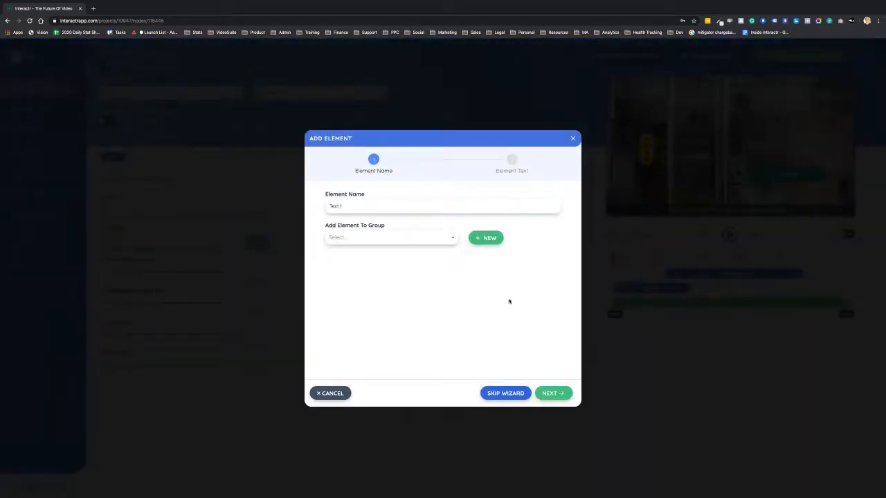
pyautogui.click(497, 395)
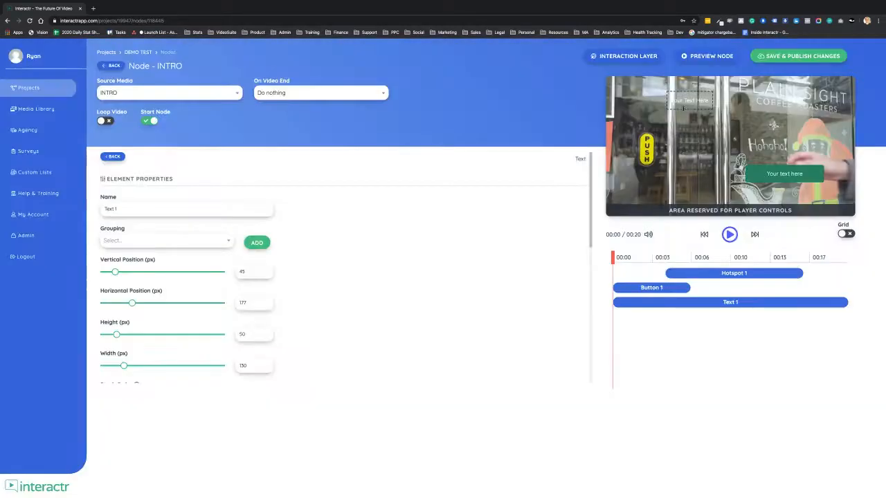
pyautogui.moveTo(687, 93); pyautogui.dragTo(724, 111)
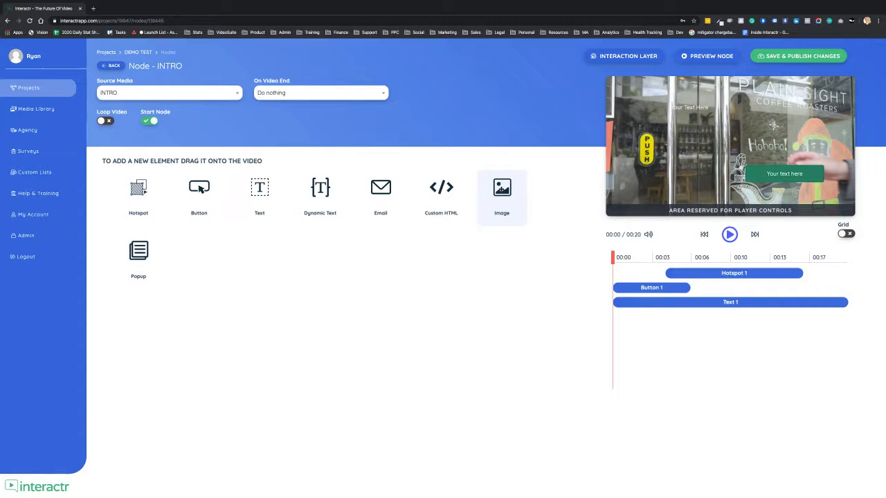
pyautogui.moveTo(502, 189); pyautogui.dragTo(522, 191)
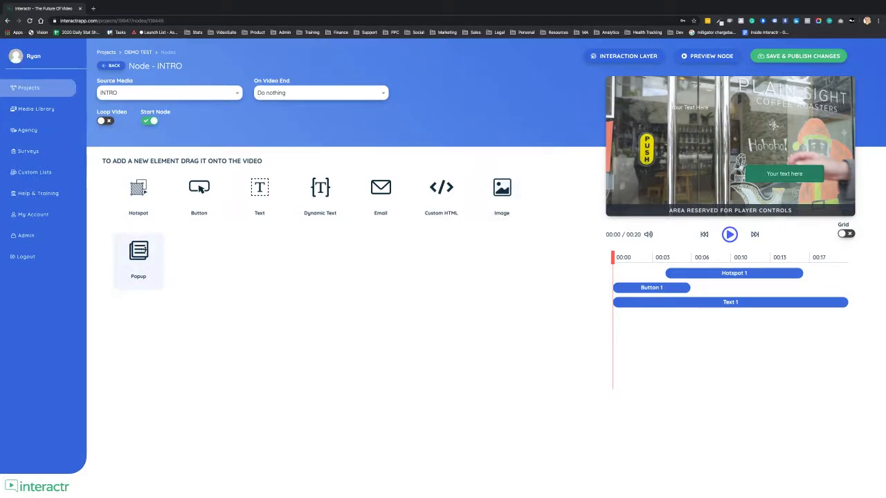
# Add a popup from the Emal Template, shift its email form slightly sideways, and return to the element list.
pyautogui.moveTo(142, 257); pyautogui.dragTo(732, 136)
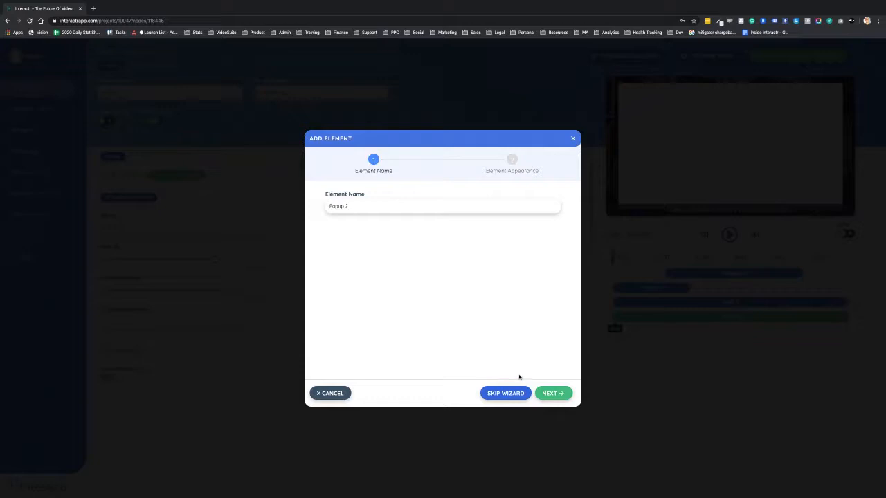
pyautogui.click(550, 394)
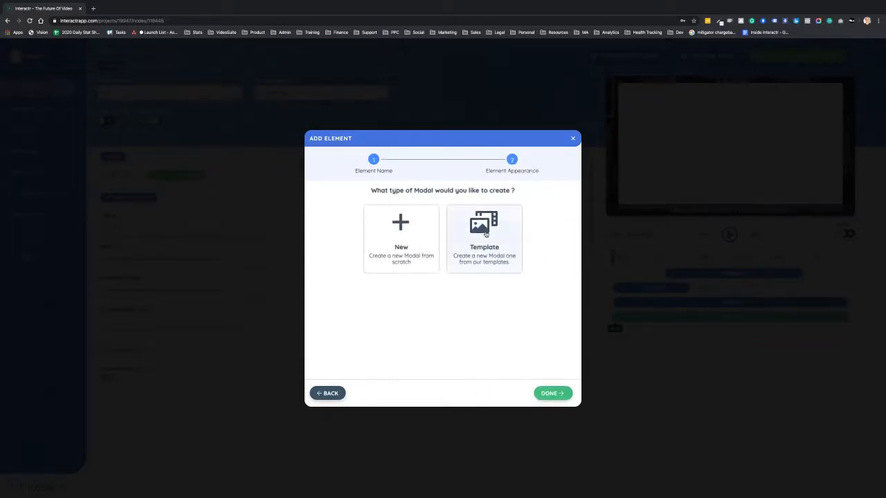
pyautogui.click(486, 235)
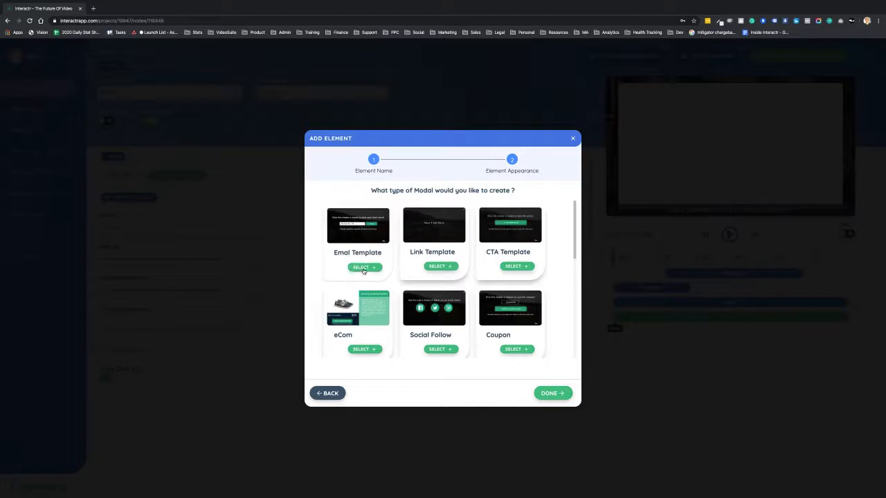
pyautogui.click(364, 268)
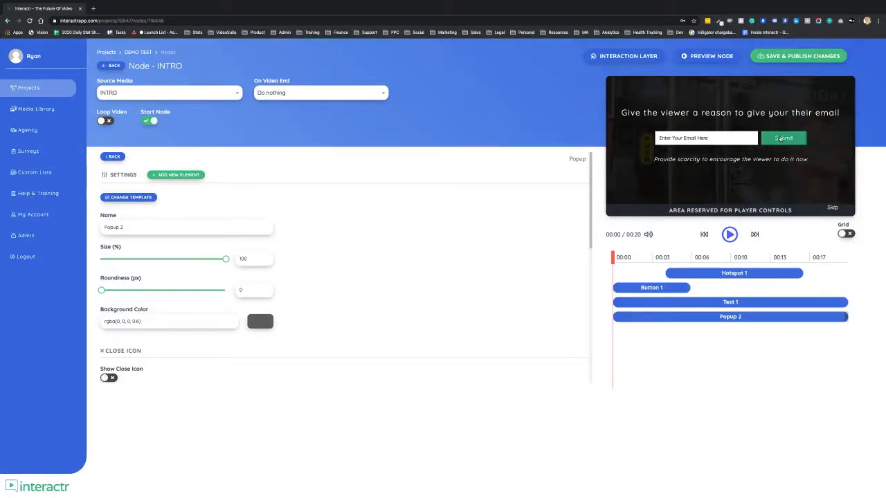
pyautogui.moveTo(781, 140)
pyautogui.mouseDown()
pyautogui.moveTo(803, 138)
pyautogui.moveTo(777, 139)
pyautogui.mouseUp()
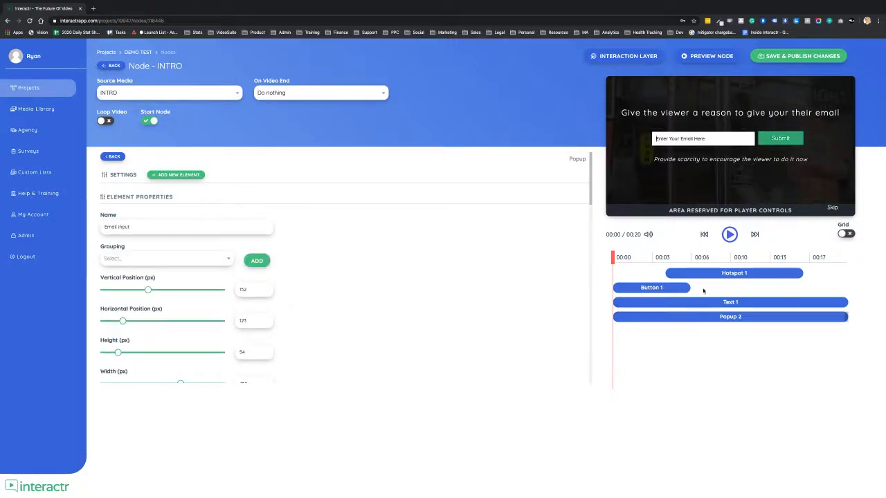
pyautogui.click(116, 158)
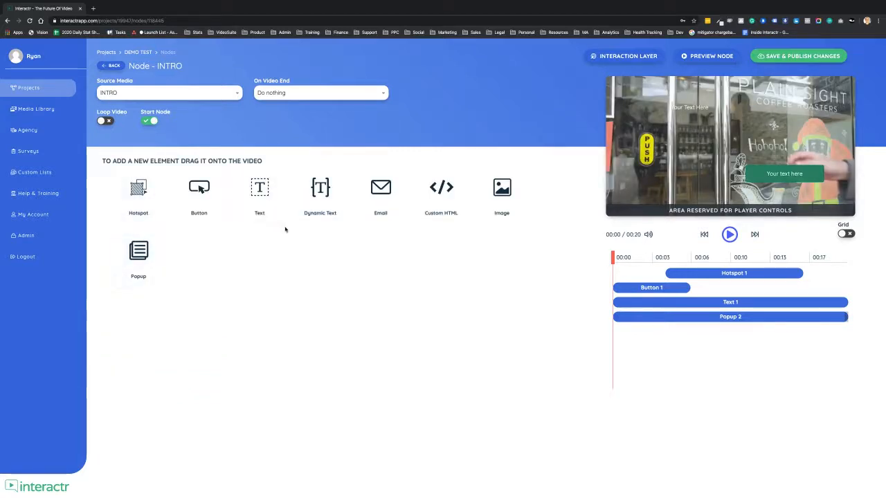
# Delete the Hotspot 1 element from the INTRO node's timeline.
pyautogui.click(694, 276)
pyautogui.press('Delete')
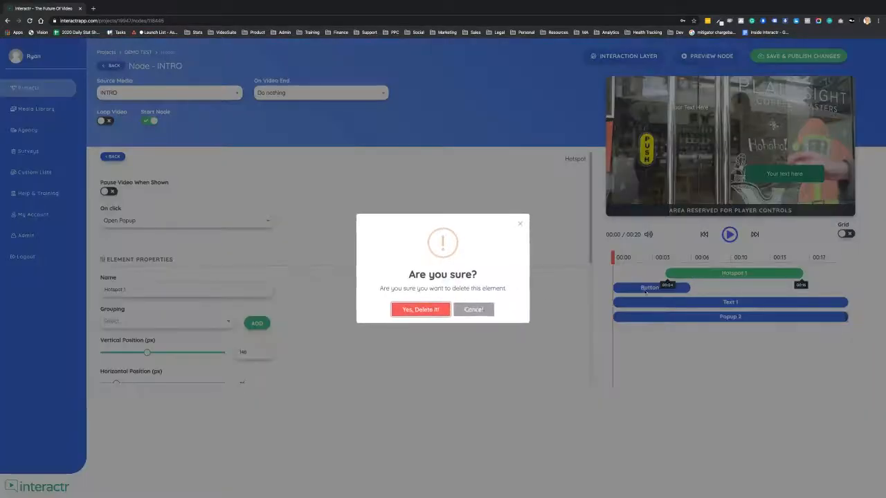
pyautogui.click(429, 309)
# Delete the Button 1, Text 1 and Popup 2 elements from the INTRO node's timeline.
pyautogui.click(648, 277)
pyautogui.press('Delete')
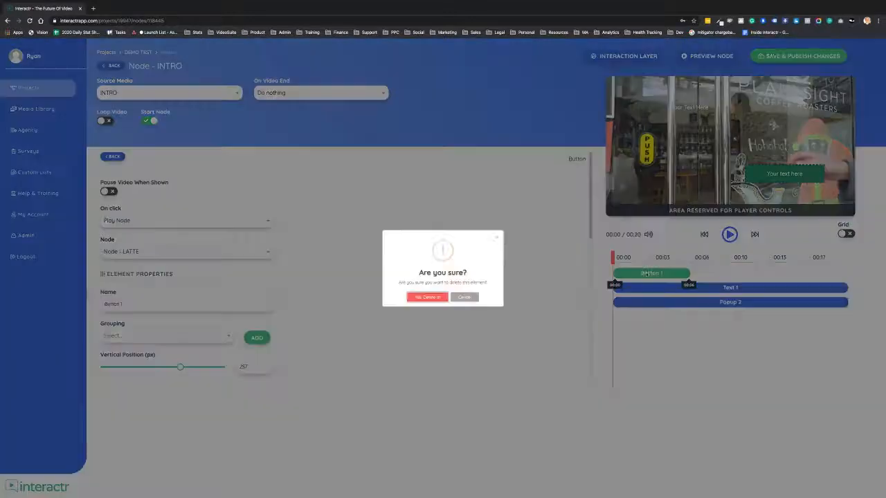
pyautogui.click(429, 310)
pyautogui.click(664, 276)
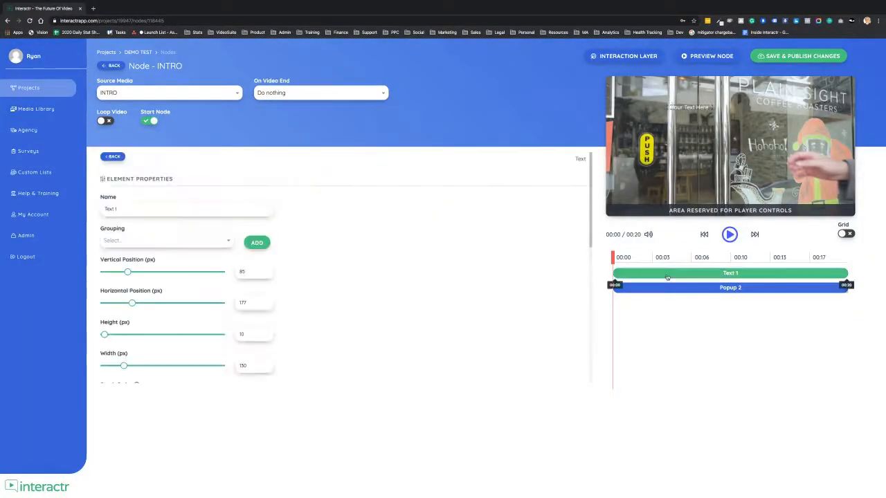
pyautogui.press('Delete')
pyautogui.click(447, 309)
pyautogui.click(678, 277)
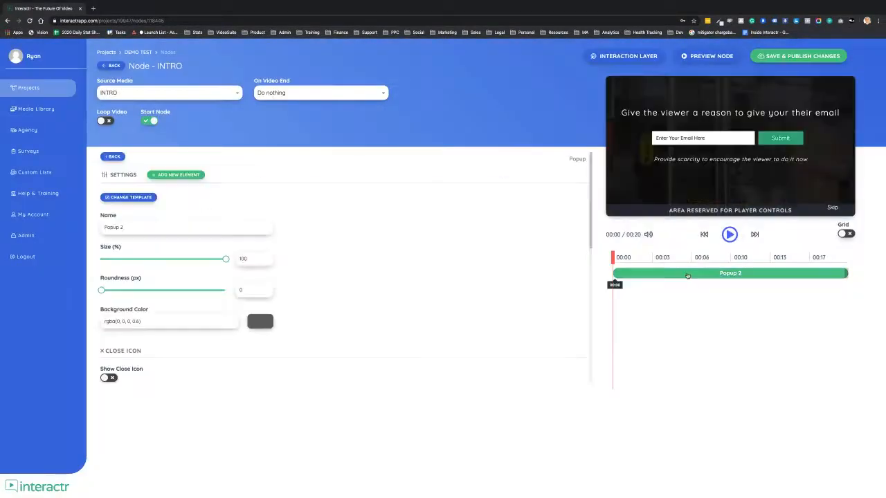
pyautogui.press('Delete')
pyautogui.click(432, 309)
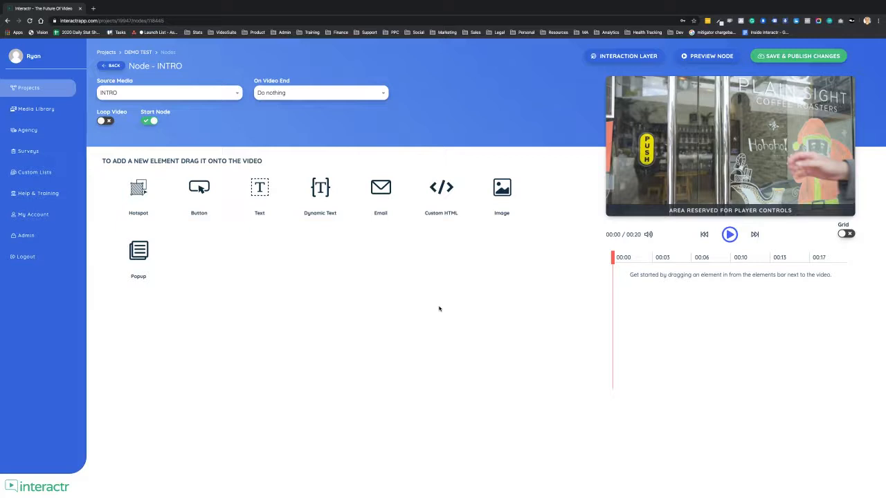
# Review the INTRO node's interaction layer and return to the project canvas.
pyautogui.click(630, 57)
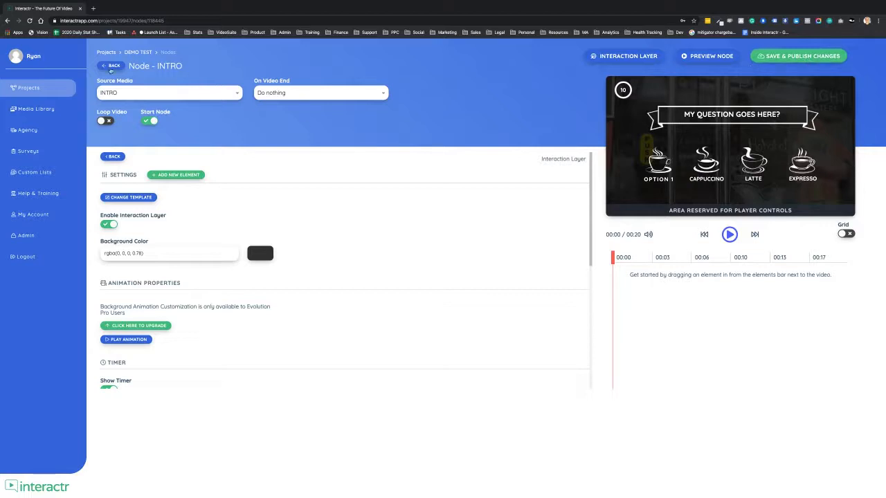
pyautogui.click(110, 67)
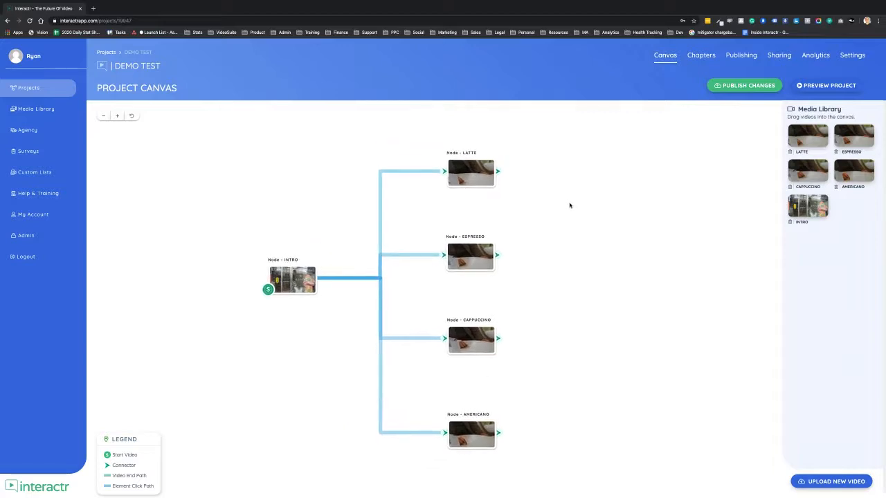
# Move the LATTE node slightly higher on the project canvas.
pyautogui.moveTo(486, 179); pyautogui.dragTo(487, 175)
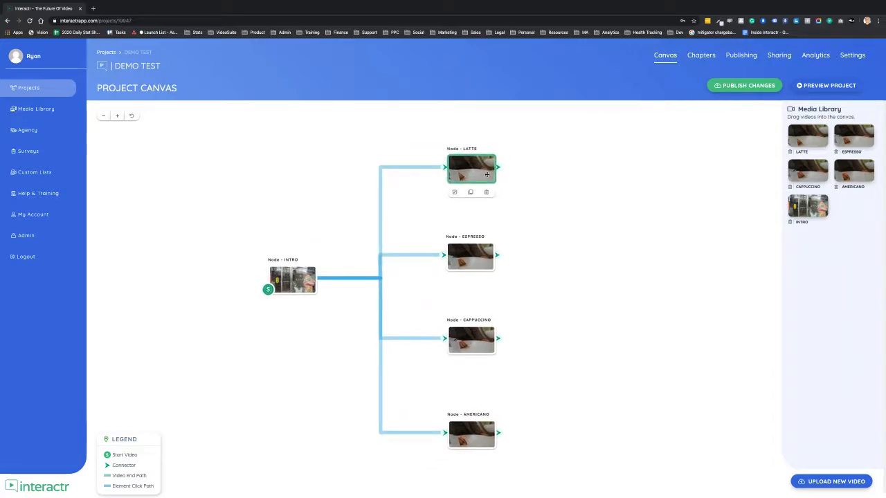
pyautogui.moveTo(579, 190); pyautogui.dragTo(572, 182)
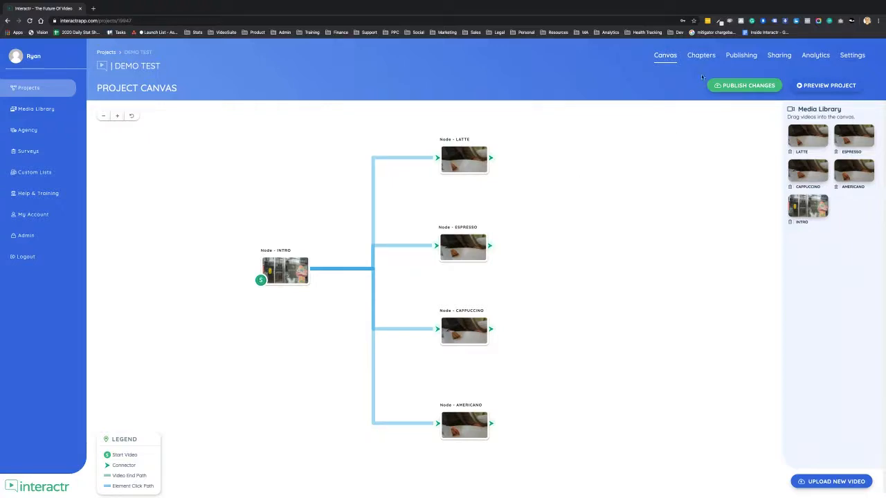
# Review the project's embed code, player settings and video thumbnail options in its publishing section.
pyautogui.click(743, 60)
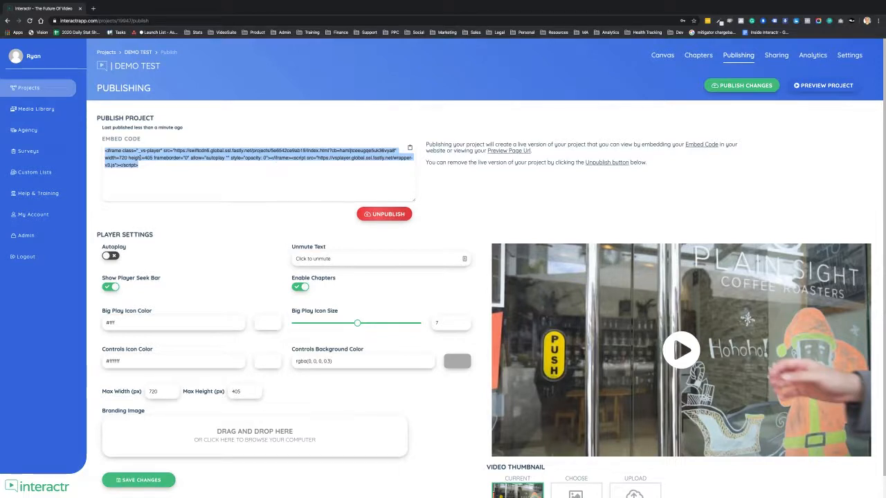
pyautogui.moveTo(139, 164); pyautogui.dragTo(101, 151)
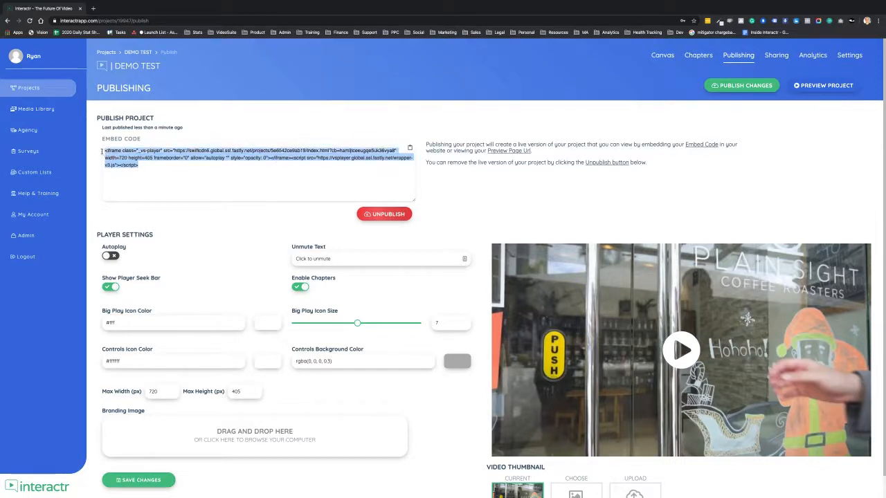
pyautogui.click(144, 165)
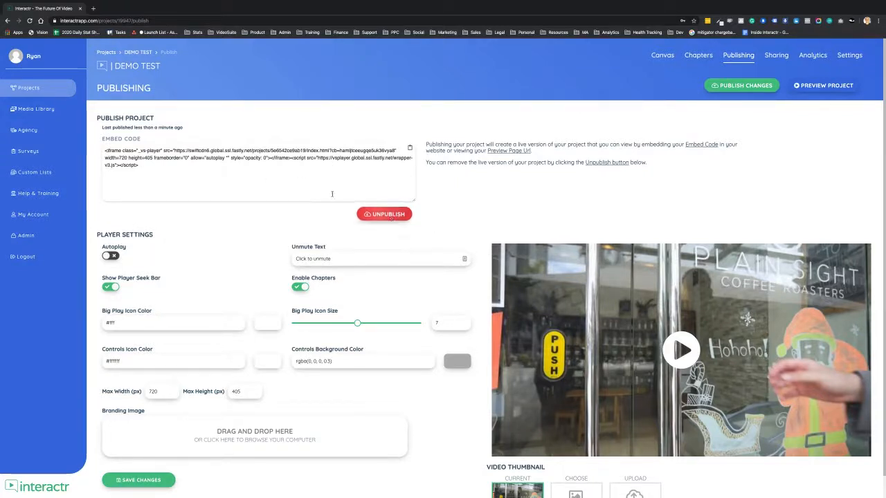
pyautogui.scroll(-1, 244, 240)
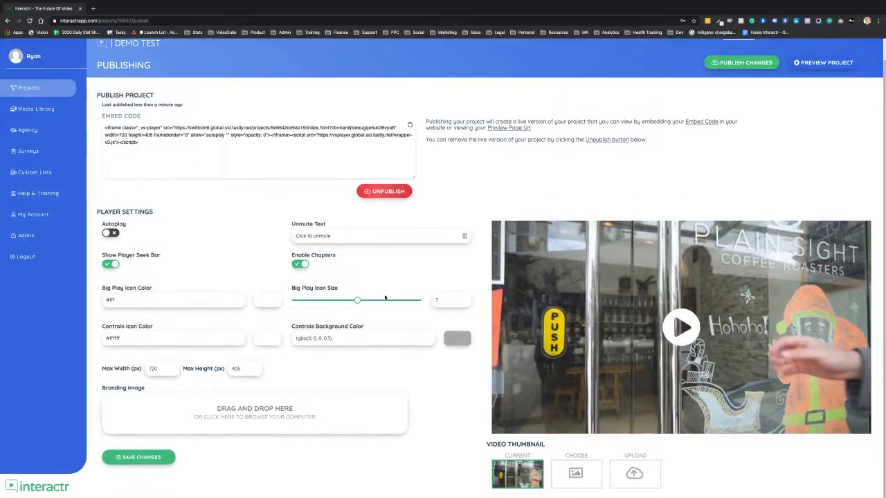
pyautogui.scroll(1, 472, 255)
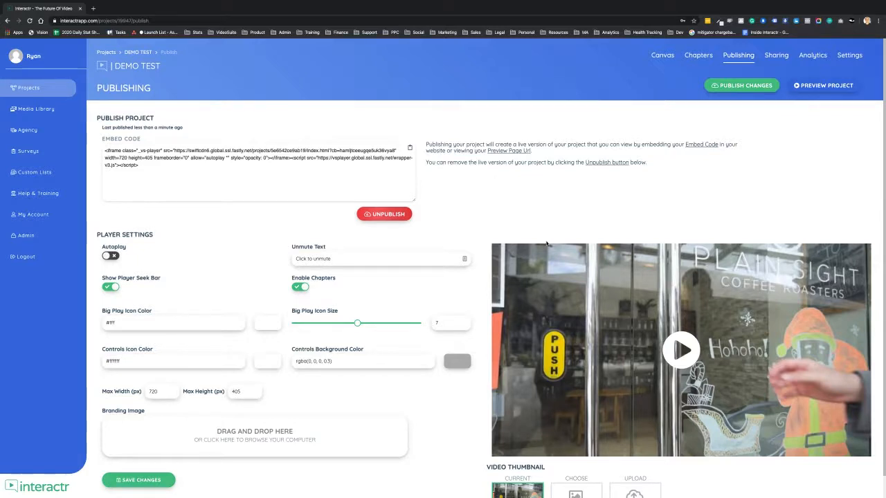
# Test the video on its public share page by playing it and choosing the Cappuccino option, and close the share page.
pyautogui.click(777, 55)
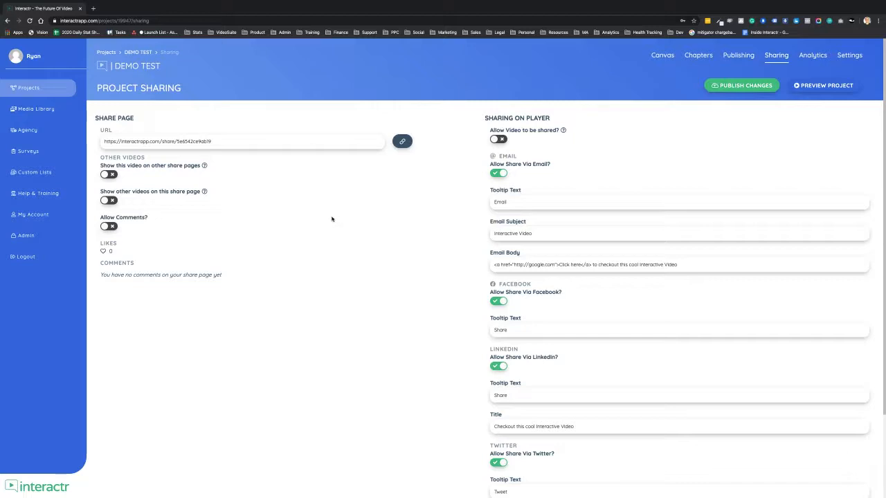
pyautogui.click(402, 141)
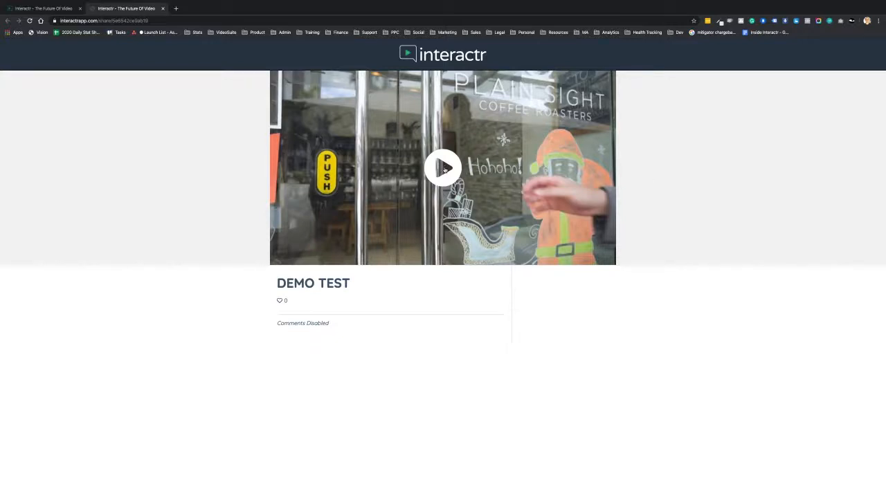
pyautogui.click(444, 168)
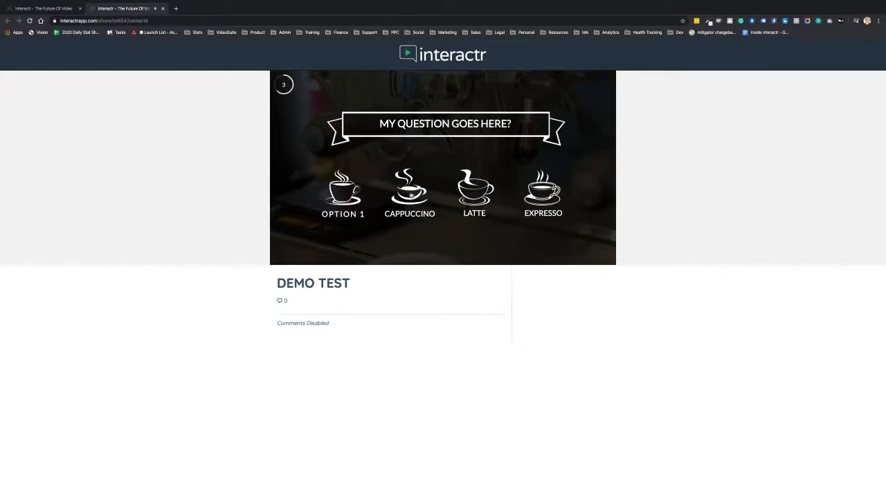
pyautogui.click(411, 194)
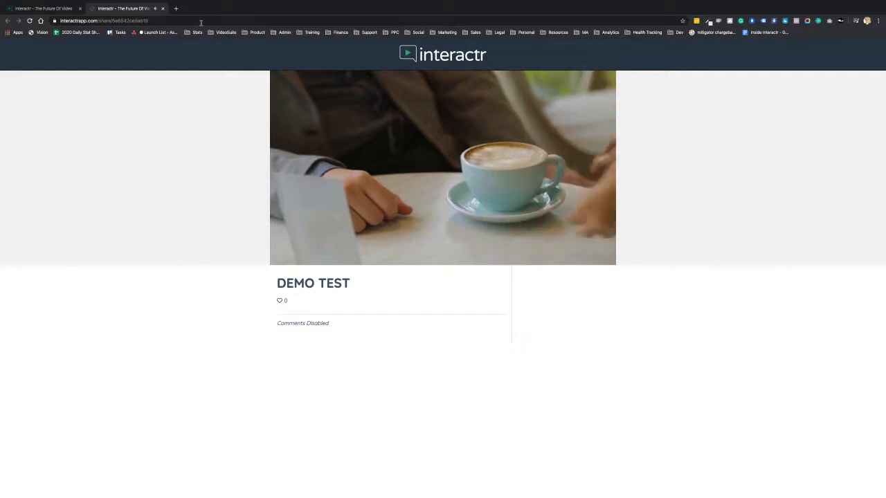
pyautogui.click(162, 9)
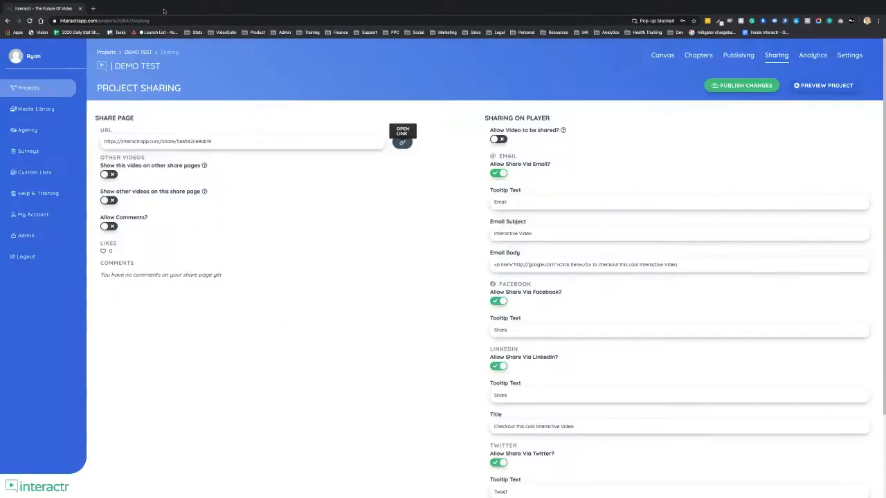
# Look over the project's impressions analytics and its general settings.
pyautogui.click(813, 55)
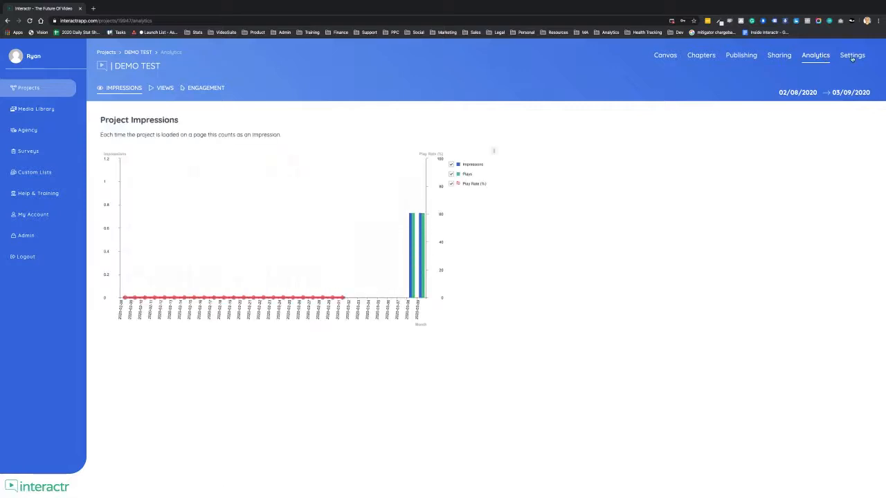
pyautogui.click(853, 58)
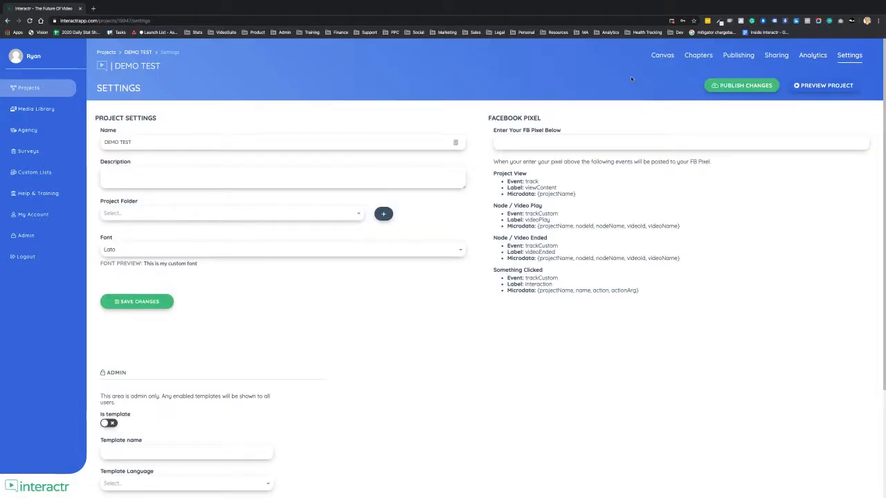
# Remove the canvas connections from the INTRO node to the LATTE, ESPRESSO, CAPPUCCINO and AMERICANO nodes.
pyautogui.click(662, 56)
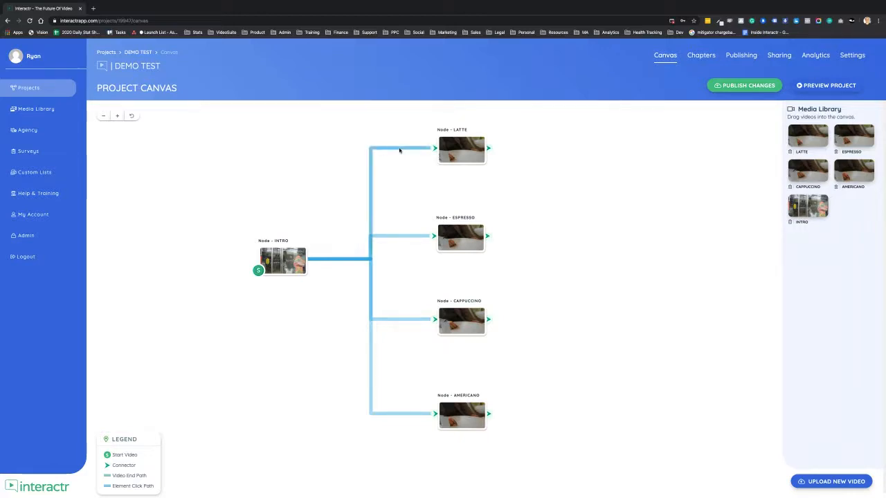
pyautogui.click(392, 237)
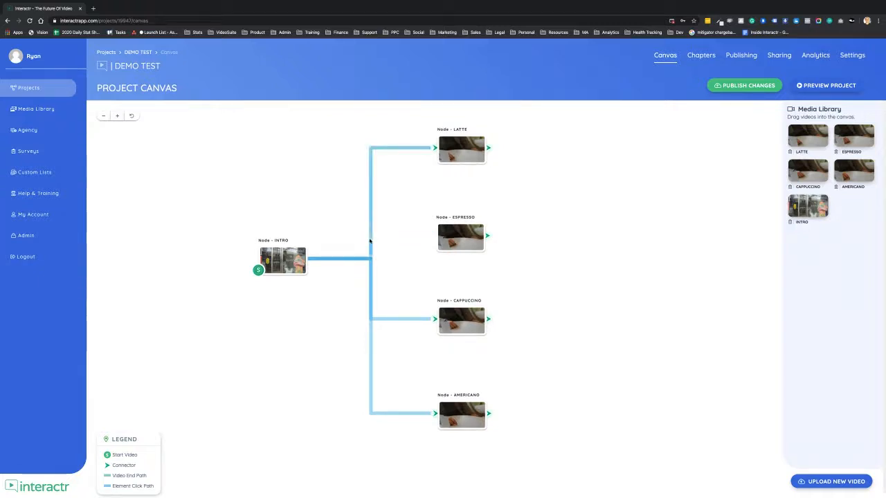
pyautogui.click(370, 241)
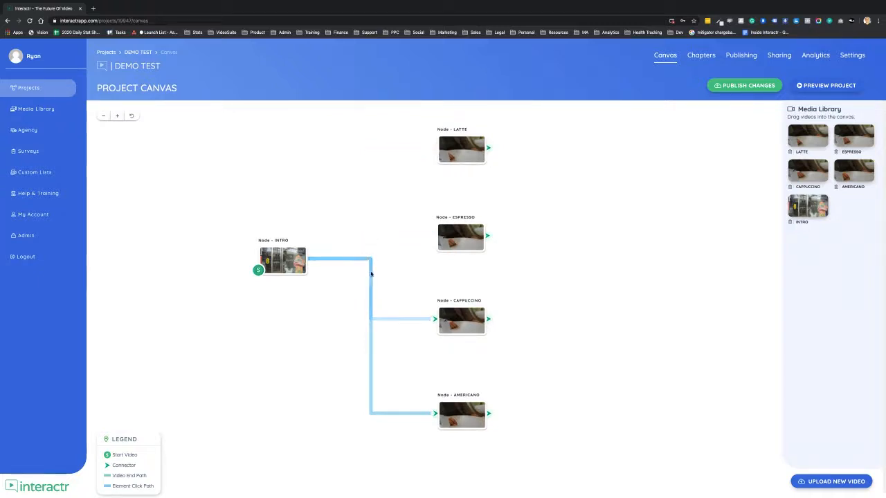
pyautogui.click(394, 319)
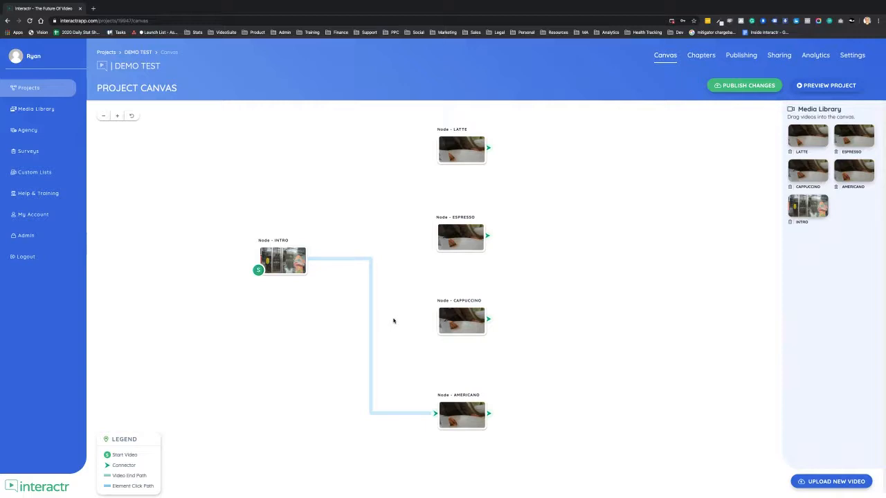
pyautogui.click(395, 414)
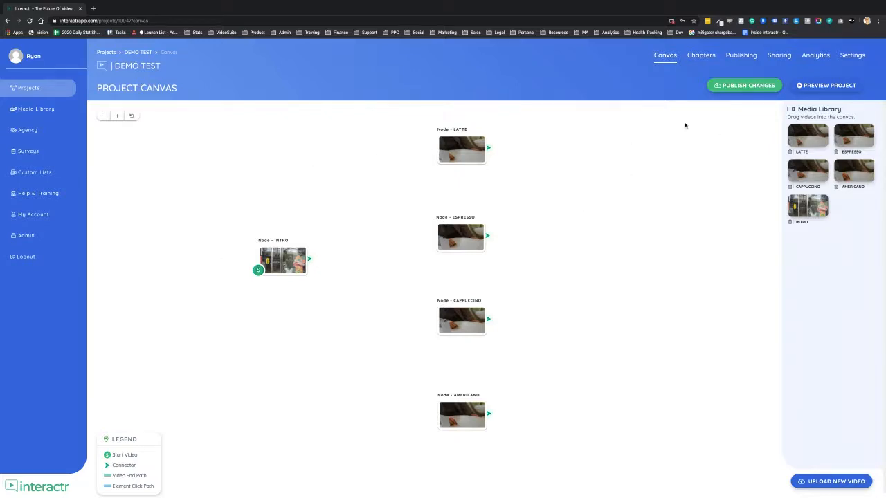
# Enable the INTRO, LATTE, ESPRESSO, CAPPUCCINO and AMERICANO nodes as project chapters.
pyautogui.click(701, 55)
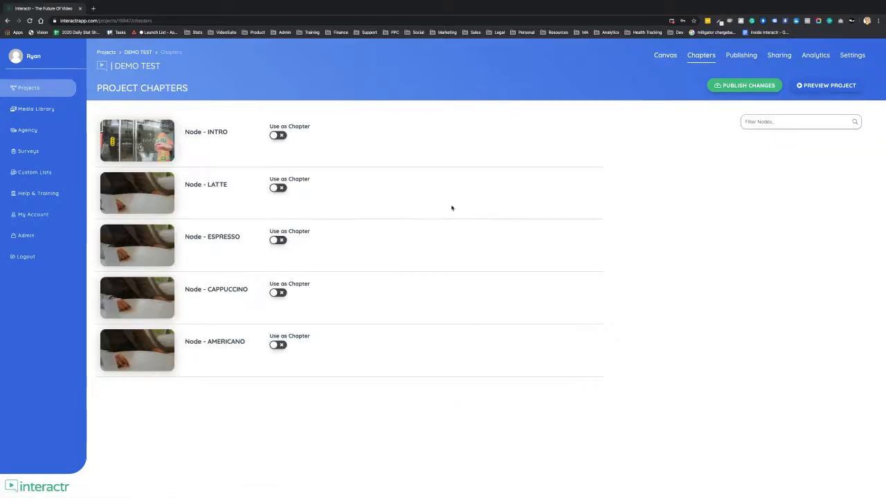
pyautogui.click(277, 135)
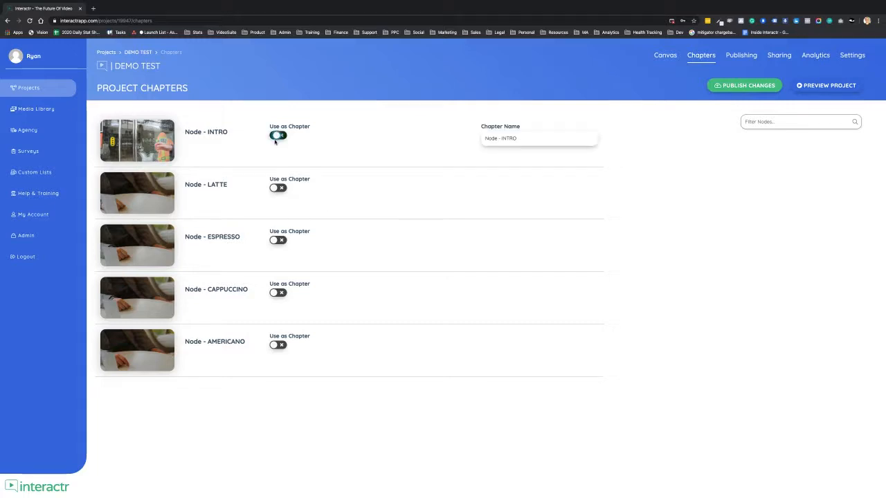
pyautogui.click(277, 188)
pyautogui.click(278, 240)
pyautogui.click(276, 294)
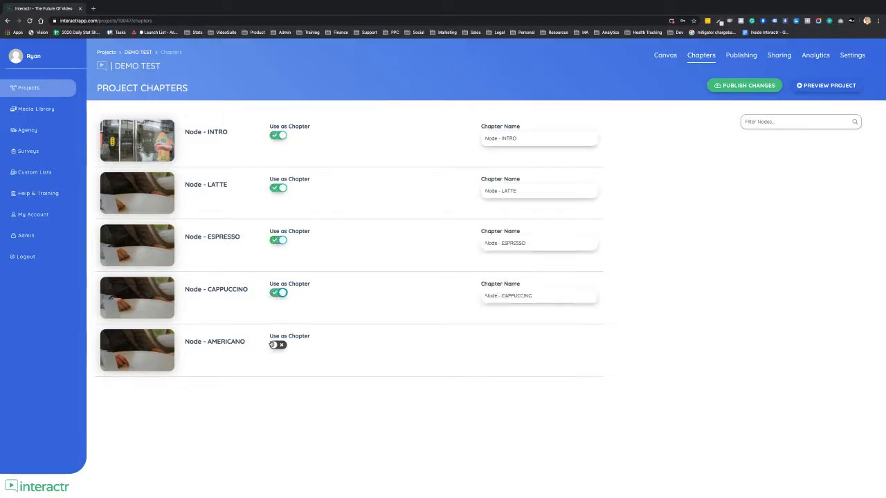
pyautogui.click(277, 346)
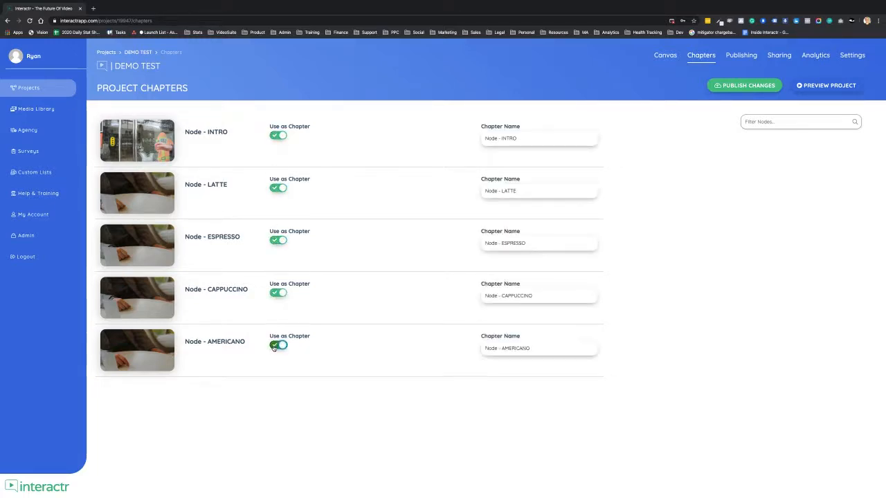
# Publish the project changes and open the project's publishing section.
pyautogui.click(743, 91)
pyautogui.click(743, 56)
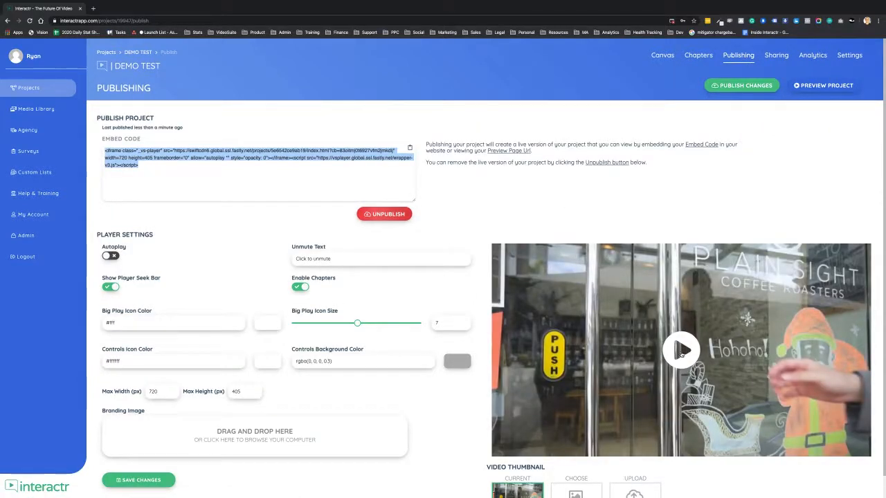
# Play the published video in the embedded player and use its chapter list to jump to the AMERICANO node.
pyautogui.click(681, 353)
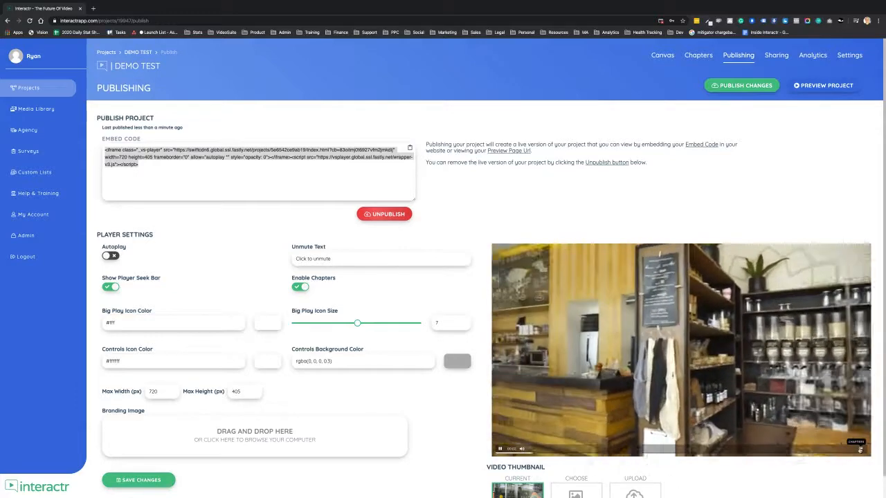
pyautogui.click(859, 444)
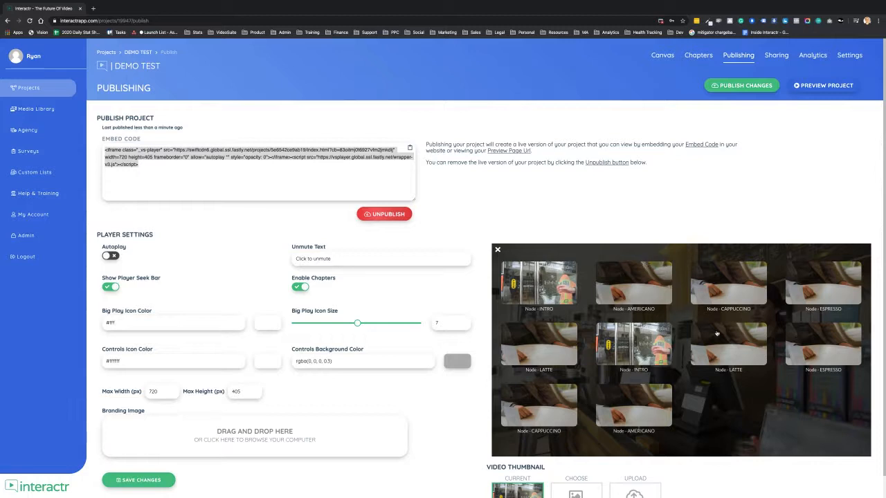
pyautogui.click(646, 291)
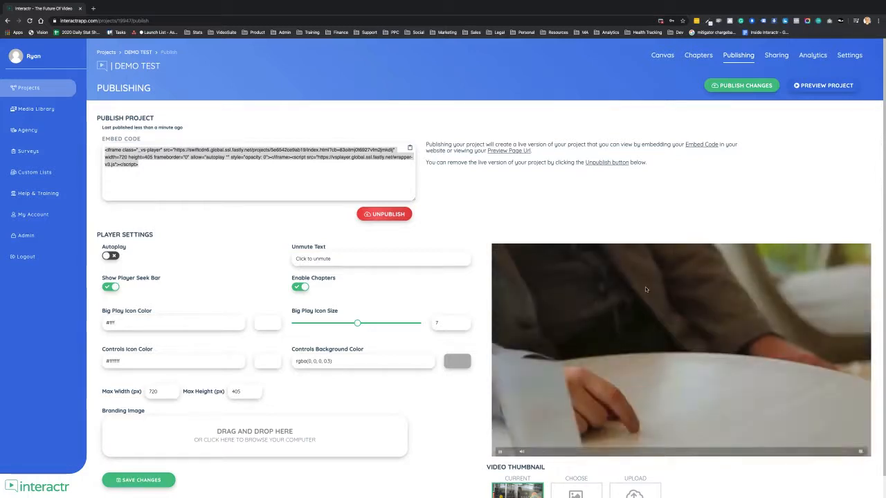
pyautogui.click(644, 358)
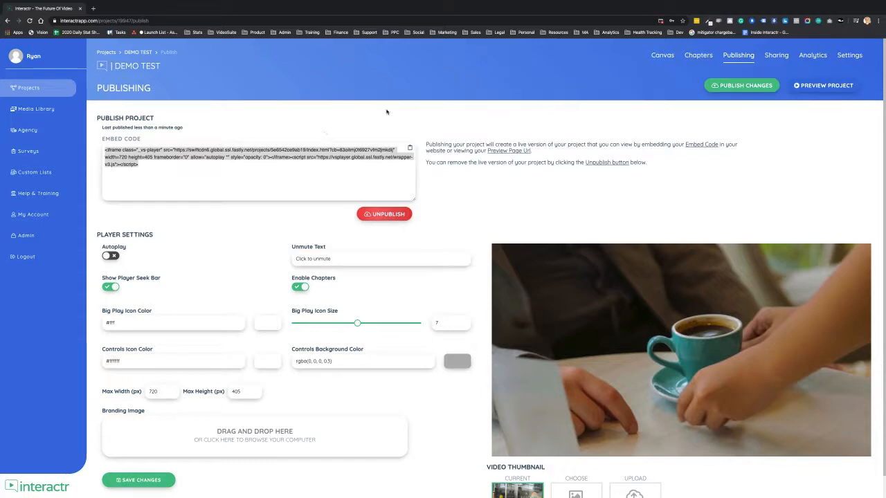
# Delete the EXPRESSO cup icon and its label from the INTRO node's interaction layer.
pyautogui.click(662, 56)
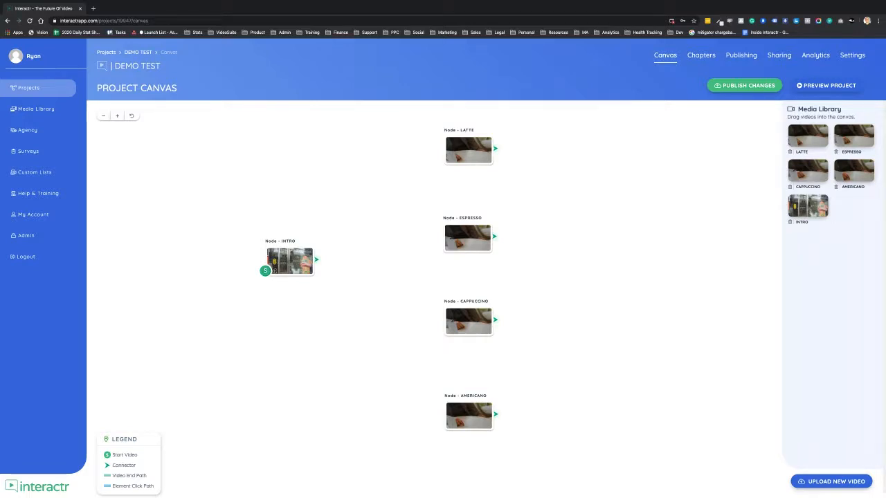
pyautogui.click(290, 262)
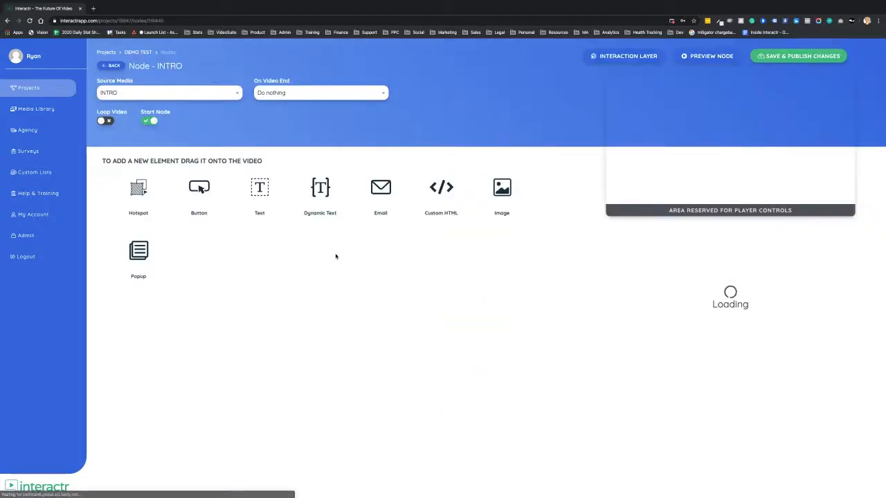
pyautogui.click(630, 60)
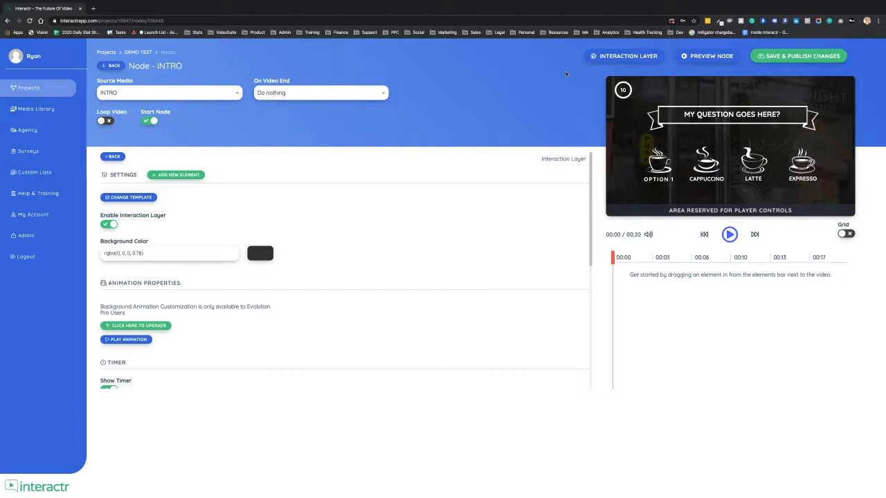
pyautogui.click(803, 171)
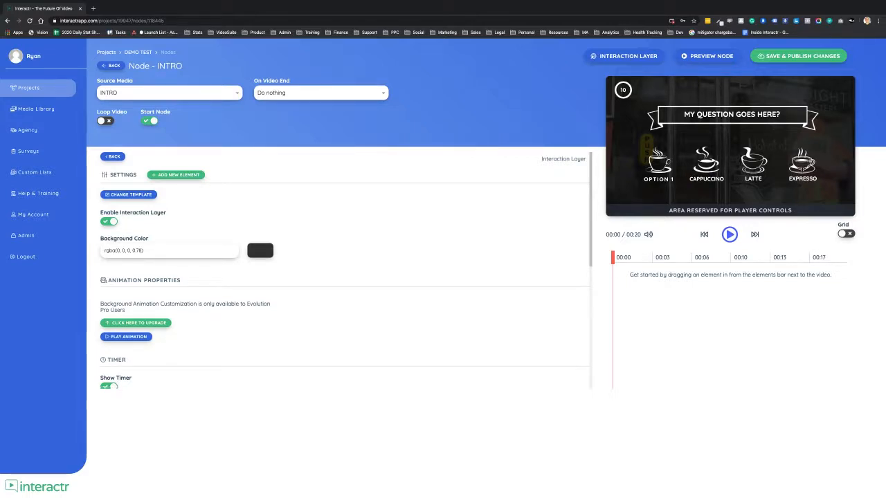
pyautogui.click(802, 168)
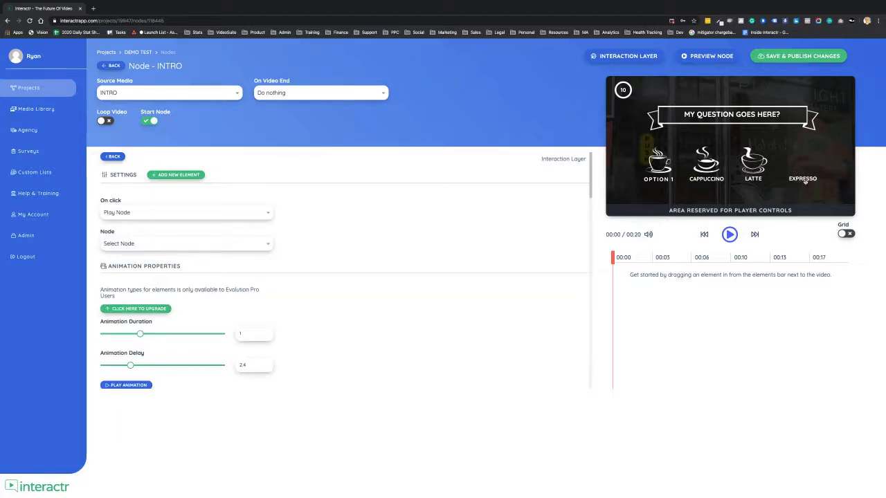
pyautogui.press('Delete')
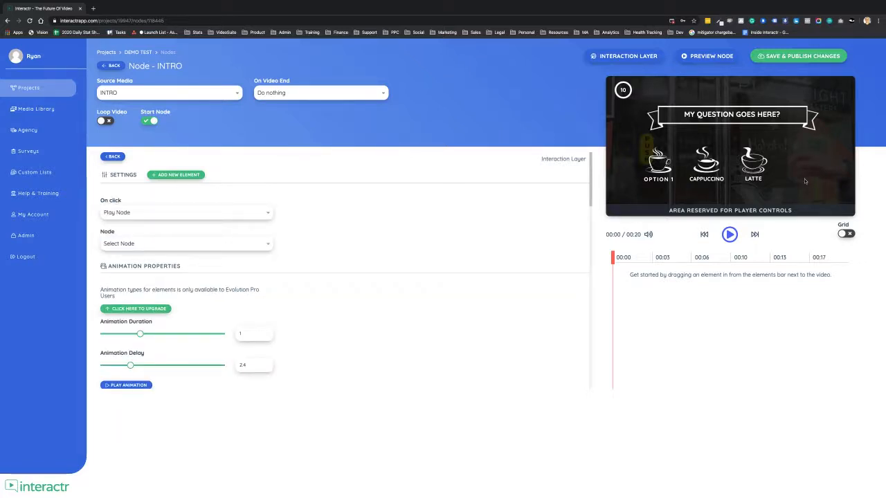